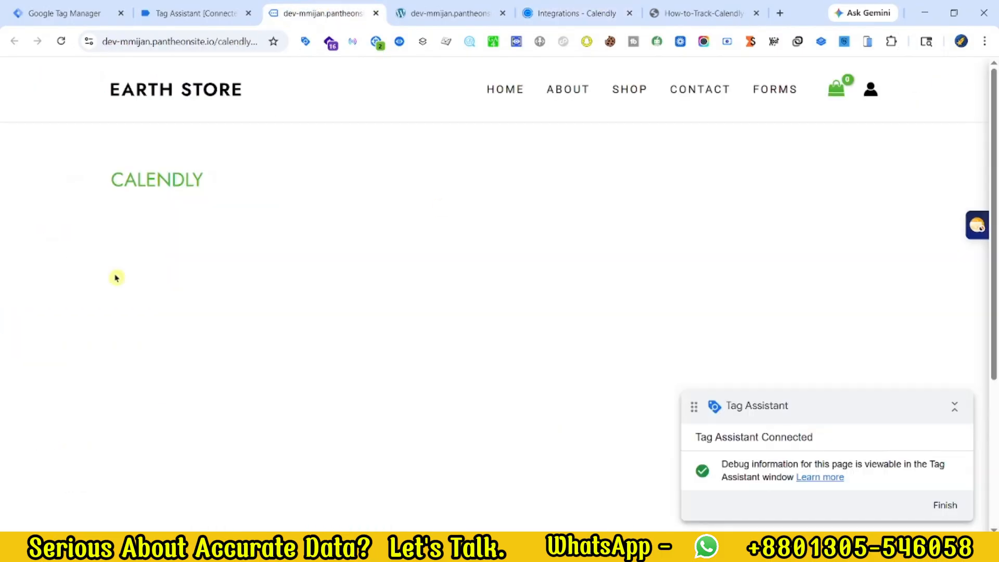
- Schedule a test booking on the site's embedded Calendly form for 19:00, Friday, April 24, 2026, with the note "hi"
scroll(357, 283, down, 2)
click(636, 279)
click(472, 265)
text(hi)
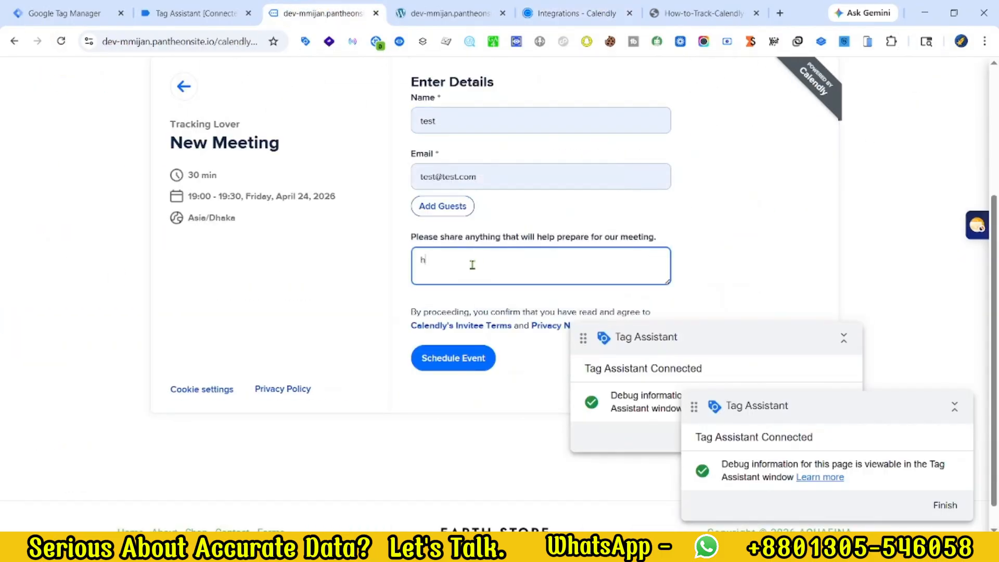
click(475, 363)
scroll(478, 371, up, 2)
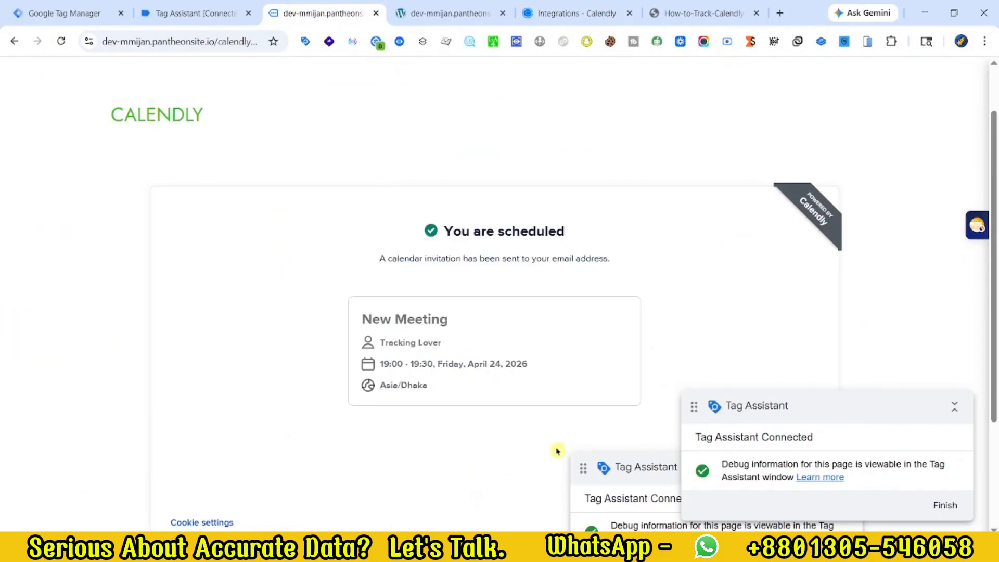
drag(389, 363, 427, 385)
- Open the new booking's details in Calendly's meetings and examine its answers and UTM parameters
click(571, 13)
click(50, 197)
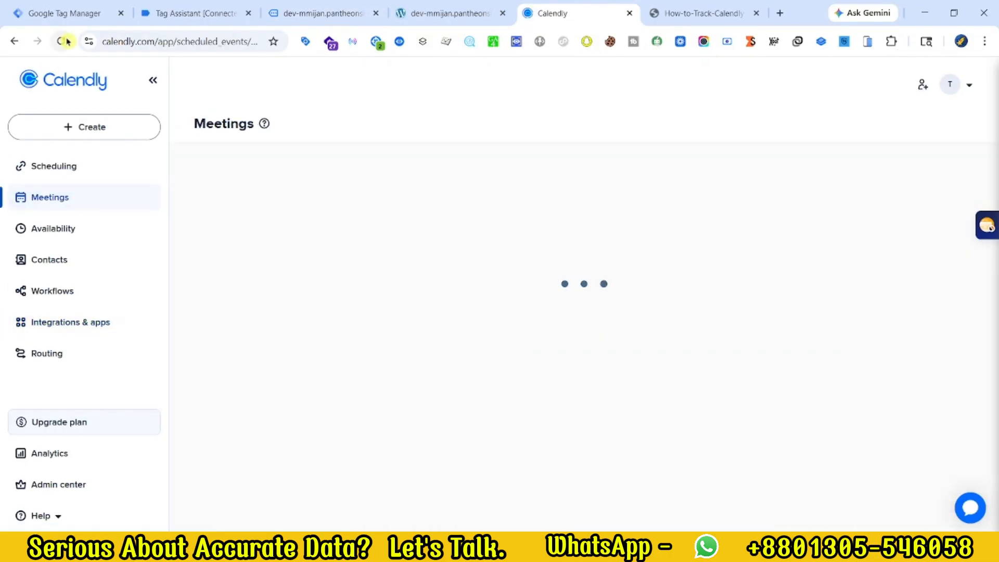
click(940, 312)
scroll(647, 379, down, 5)
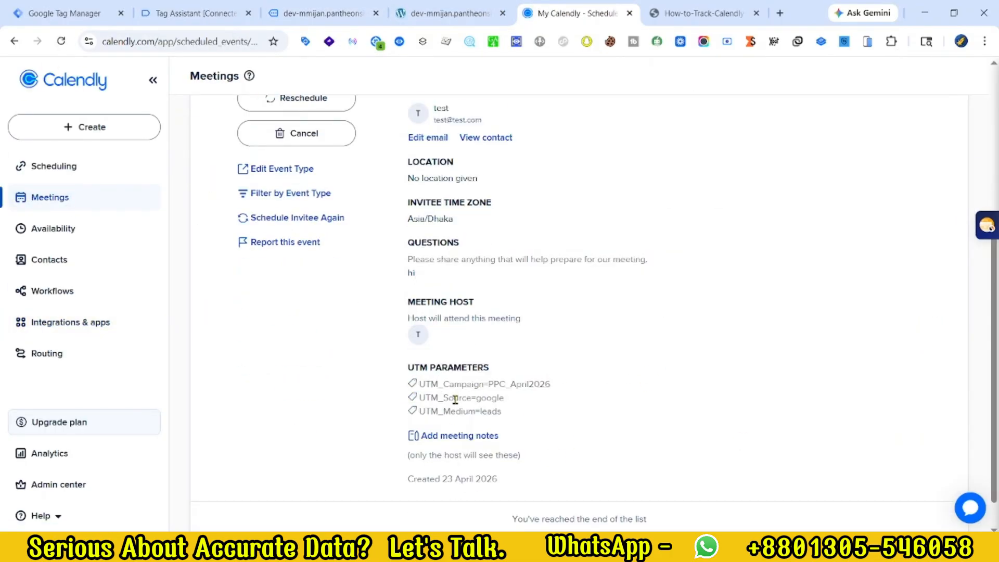
double_click(491, 411)
scroll(511, 430, down, 1)
drag(507, 366, 546, 374)
click(546, 374)
scroll(546, 374, up, 6)
scroll(469, 468, down, 6)
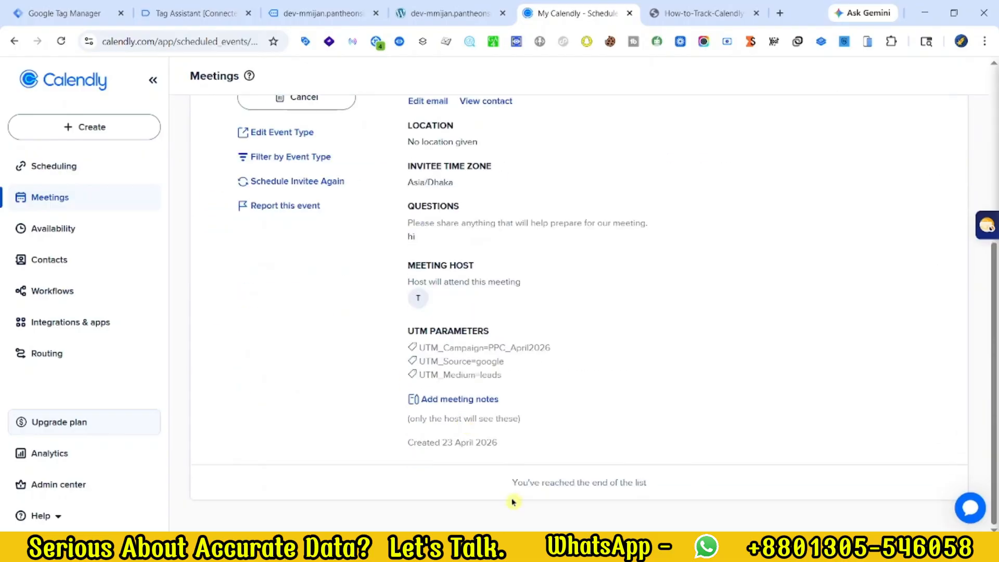
drag(420, 347, 482, 375)
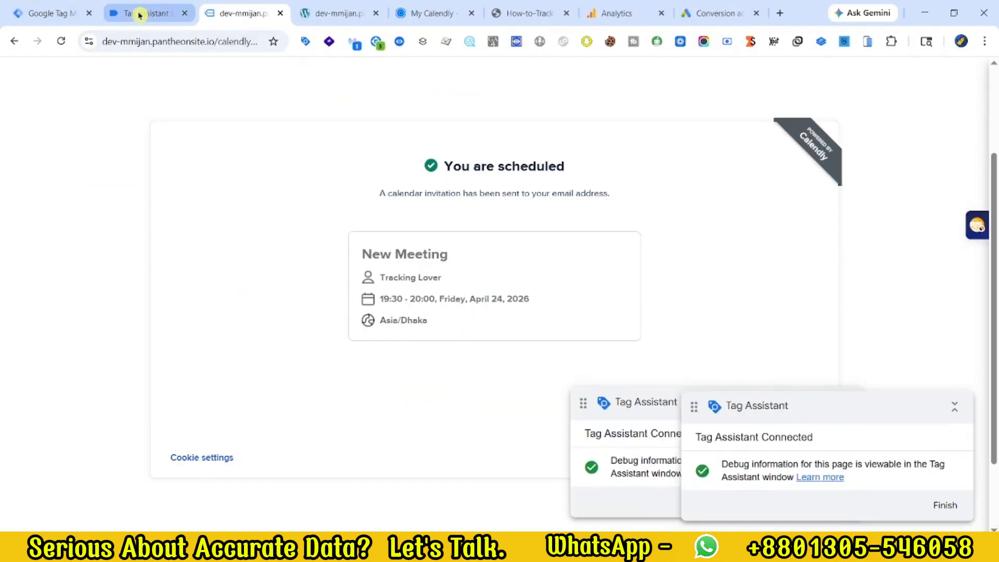
- Inspect the event_scheduled event in Tag Assistant, checking its data layer values and the tags fired
click(138, 13)
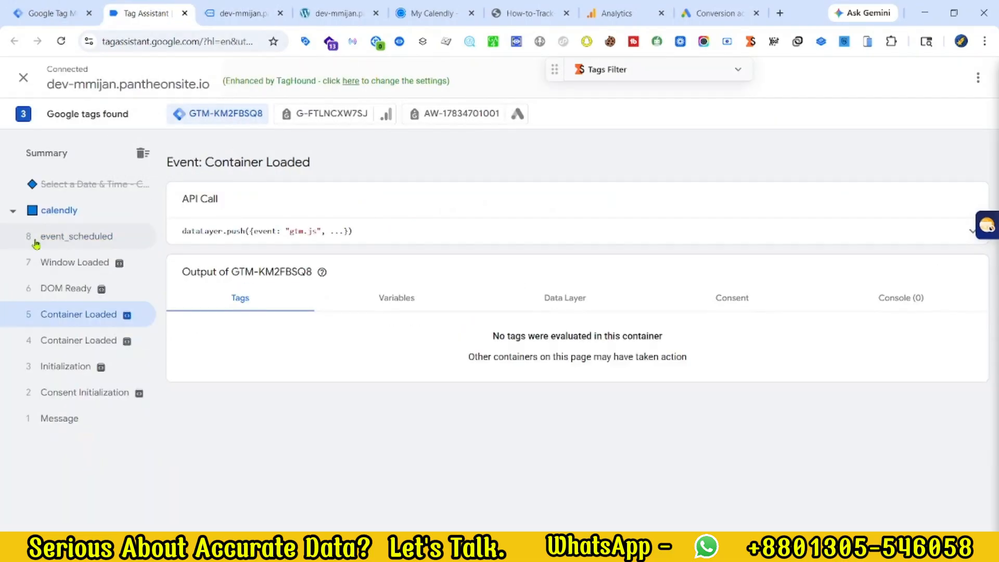
click(36, 242)
click(878, 230)
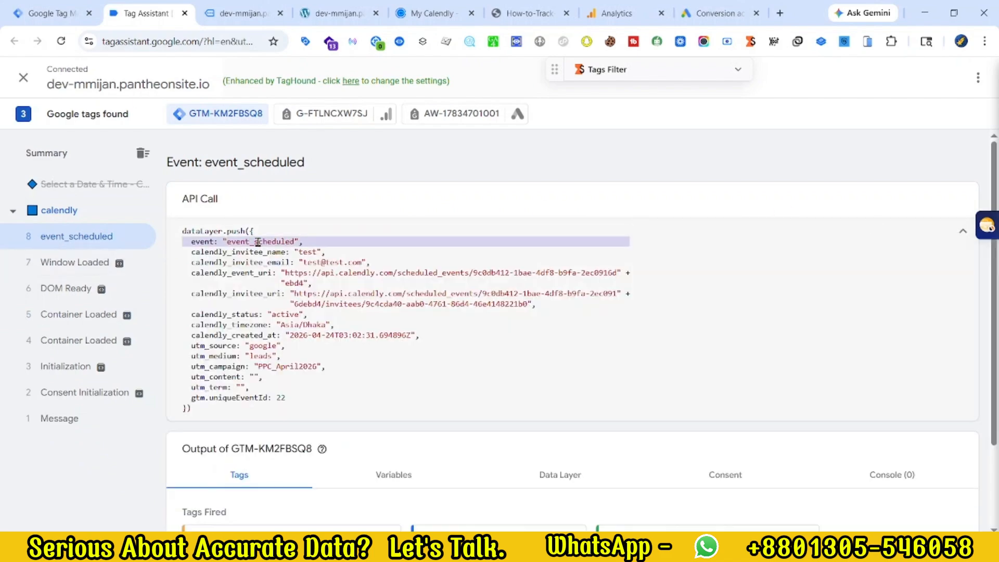
drag(304, 263, 359, 265)
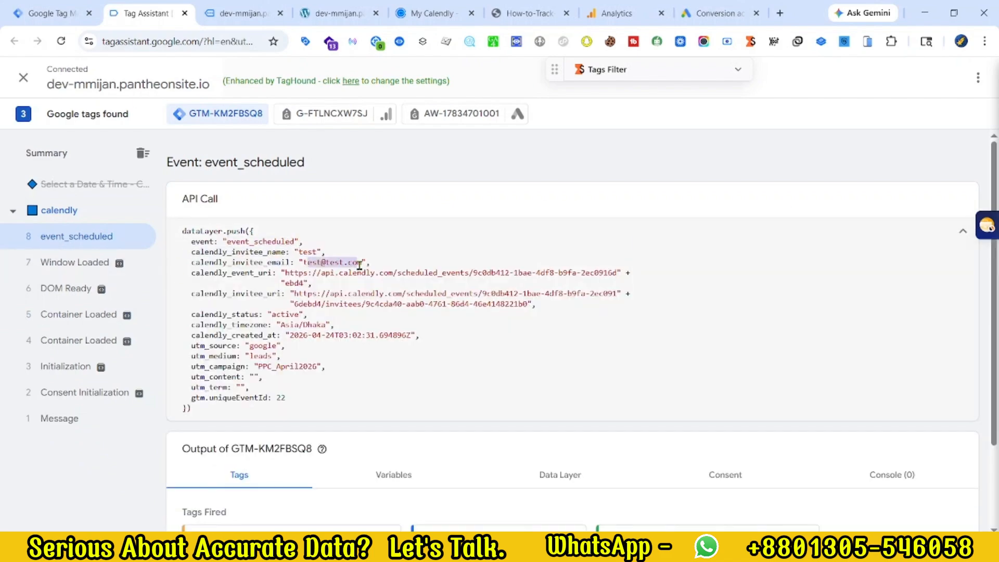
click(363, 354)
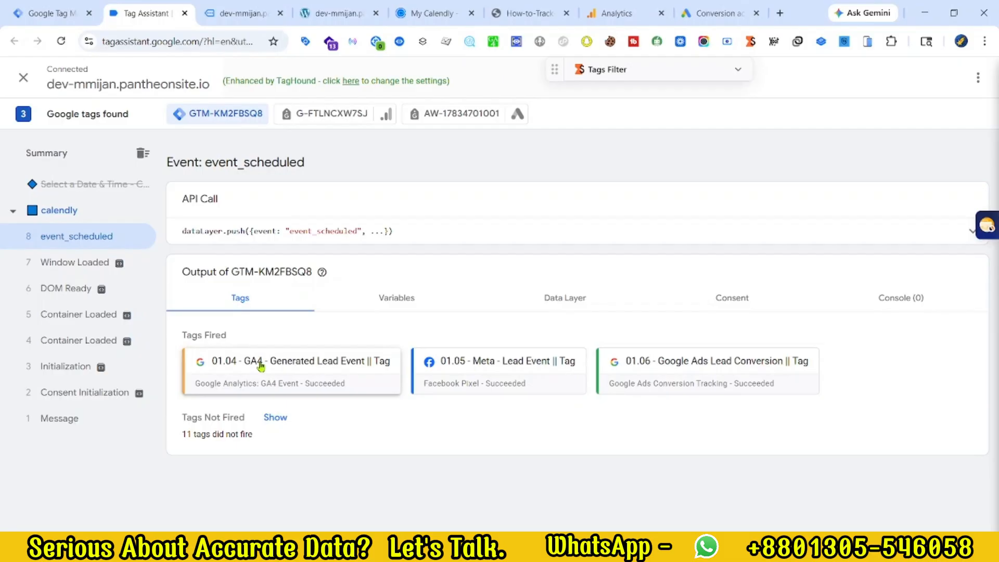
- Check the pixel event details reported for the Calendly booking page
click(244, 13)
click(353, 42)
click(416, 89)
- Examine the generated_lead event's parameters in Google Analytics DebugView, including utm_medium and utm_source
click(614, 13)
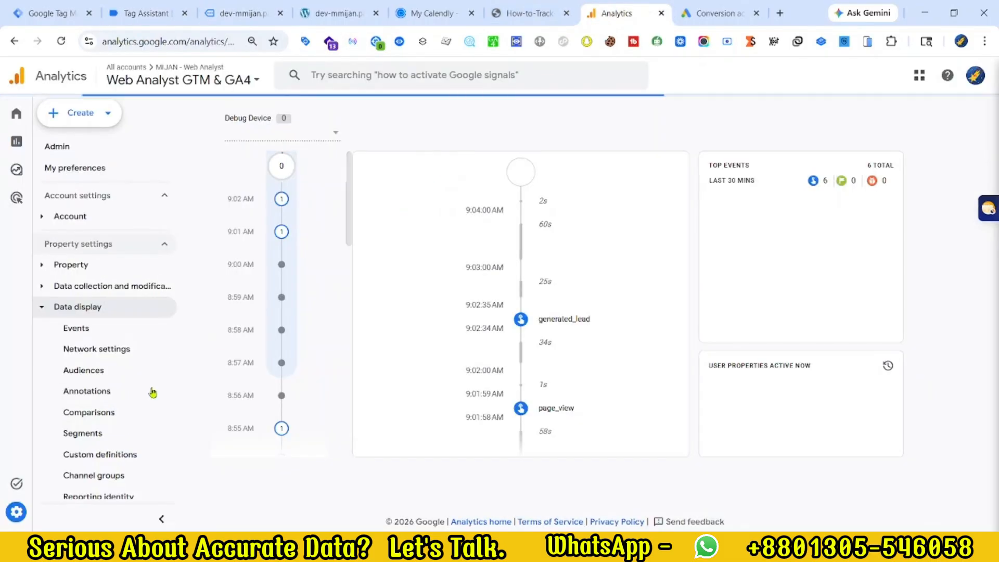
click(564, 322)
scroll(577, 314, down, 3)
click(512, 382)
scroll(515, 387, down, 1)
click(523, 411)
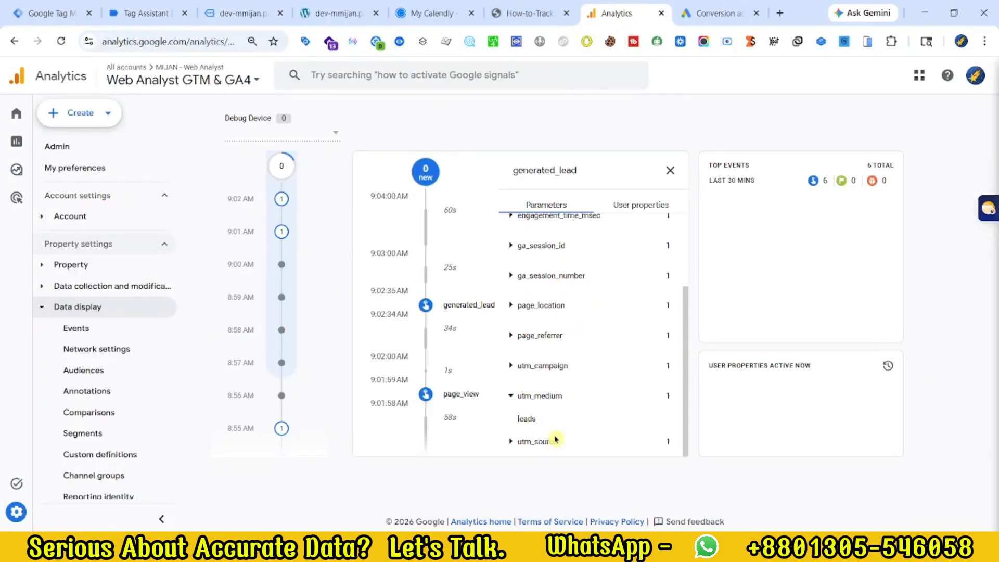
click(555, 439)
scroll(624, 270, up, 3)
click(670, 170)
- Check the lead conversion action in Google Ads
click(711, 10)
triple_click(171, 420)
click(916, 417)
- Read Steps 1 to 4 of the Calendly tracking PDF, from capturing UTMs on landing to sending data to GA4
scroll(216, 413, down, 2)
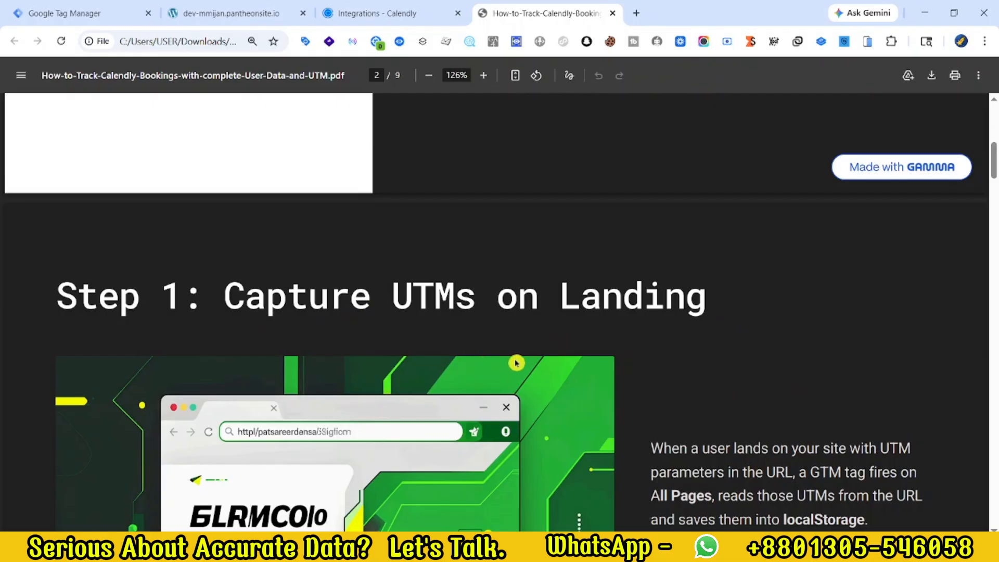
scroll(713, 307, down, 15)
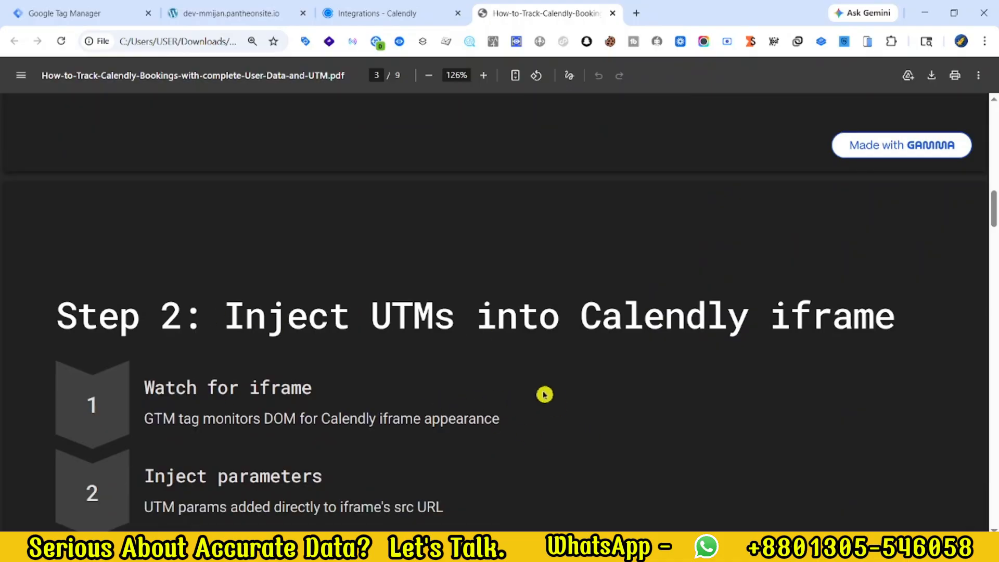
scroll(696, 388, down, 4)
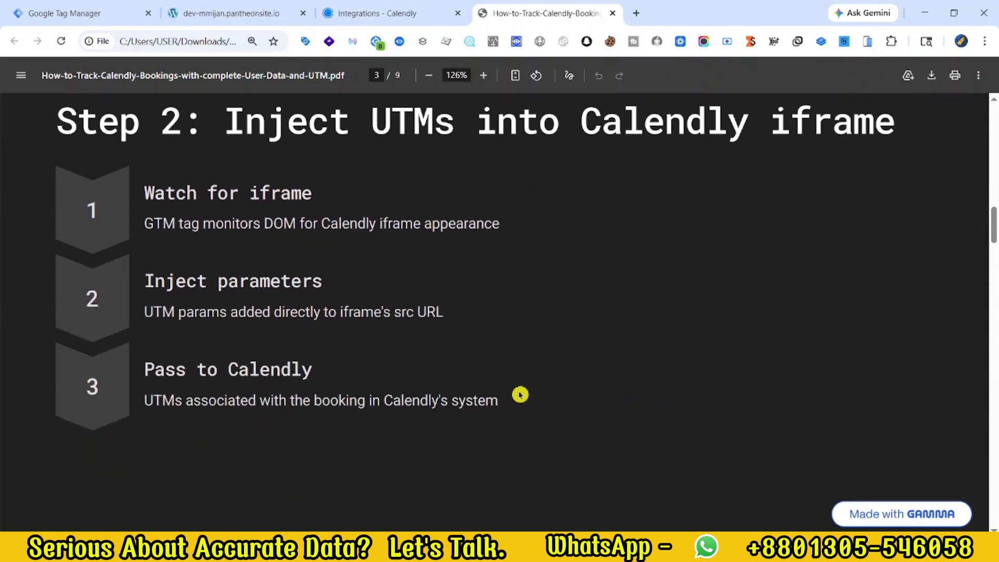
scroll(520, 388, down, 6)
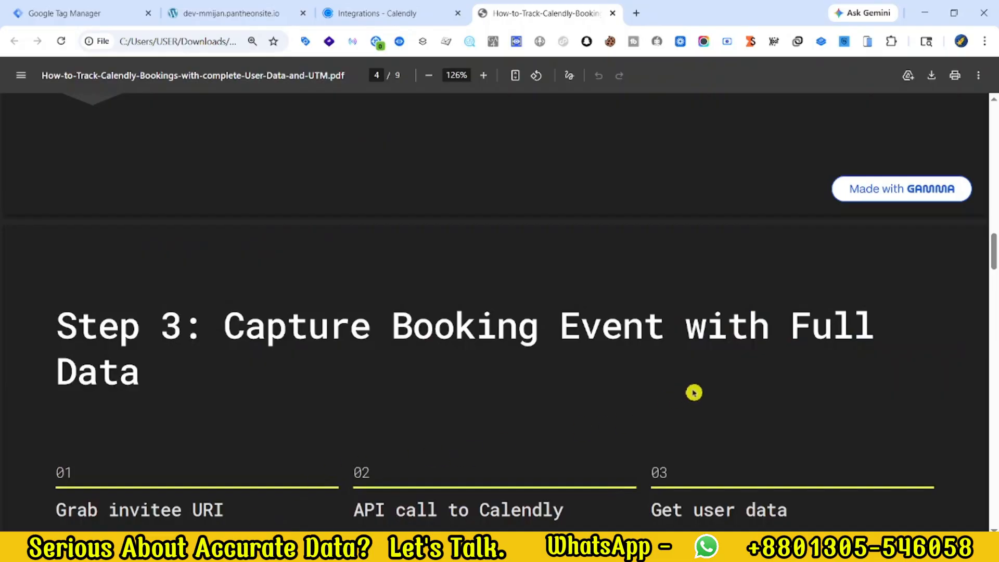
scroll(694, 390, down, 10)
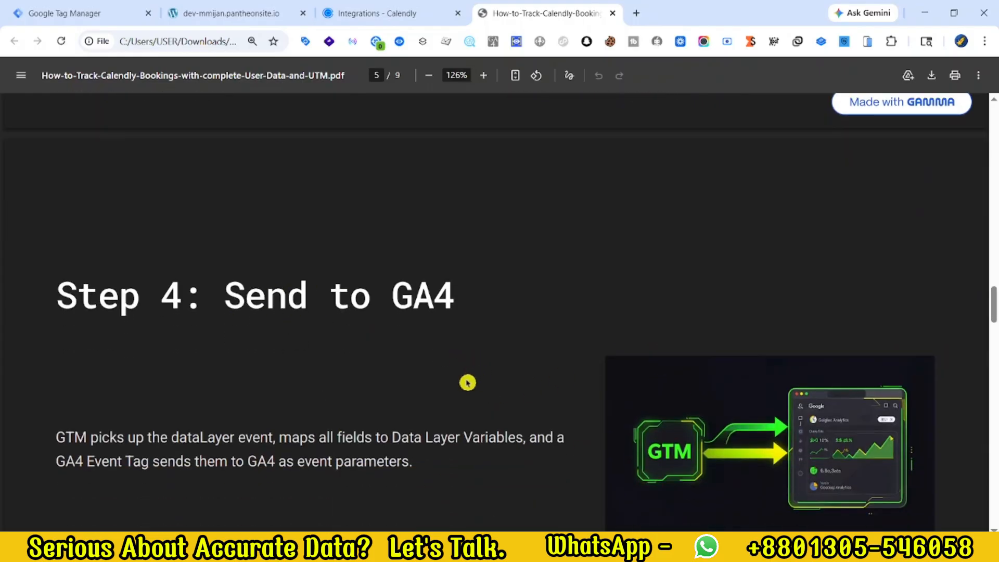
scroll(97, 244, down, 10)
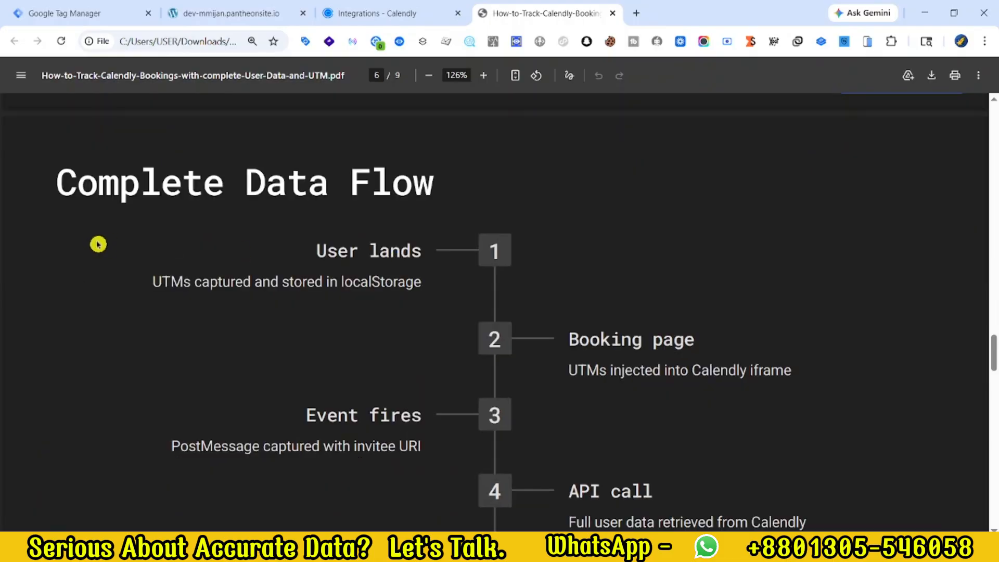
- Review the PDF's Complete Data Flow page from the user landing to the GA4 event being sent
drag(57, 183, 408, 180)
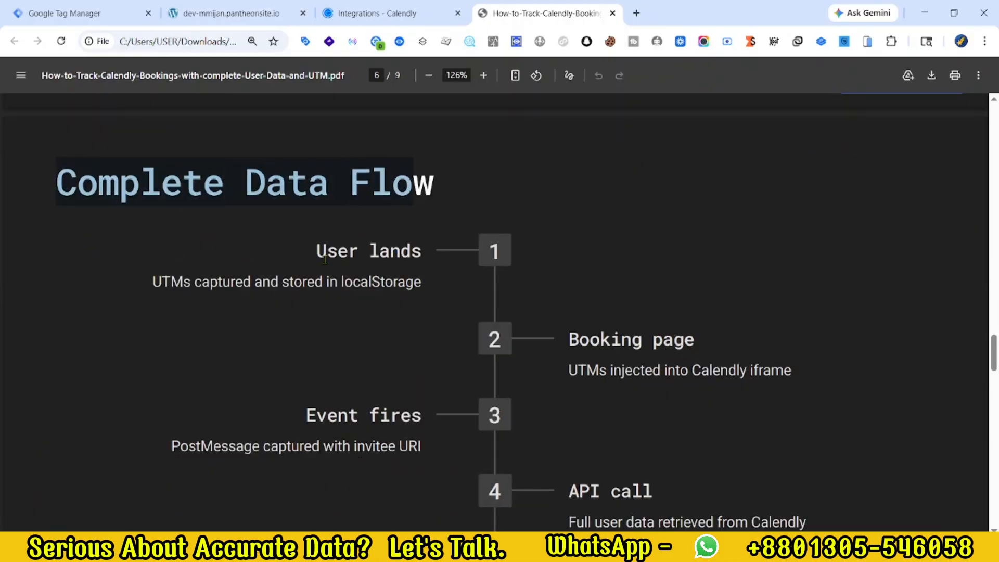
drag(317, 254, 374, 252)
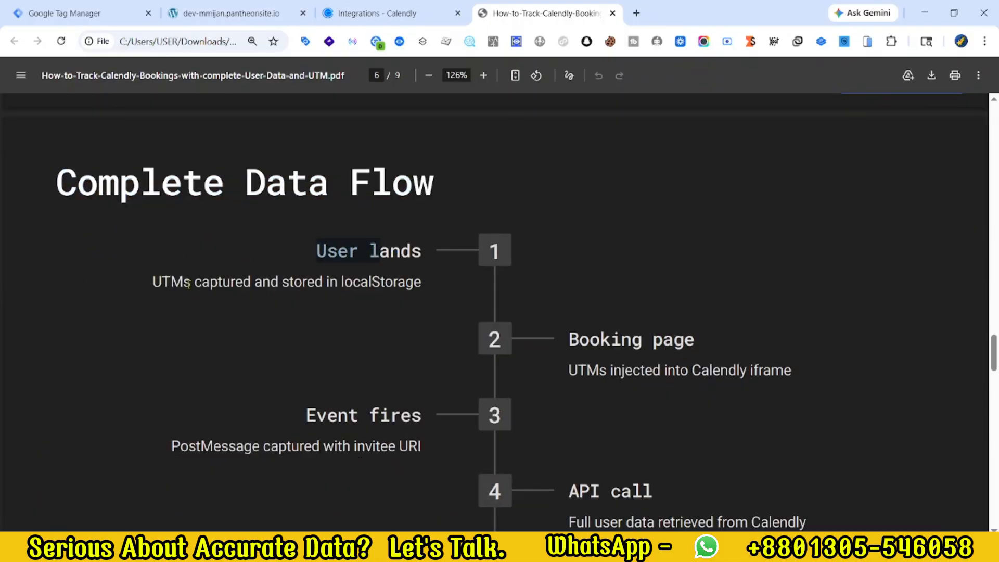
drag(569, 339, 689, 335)
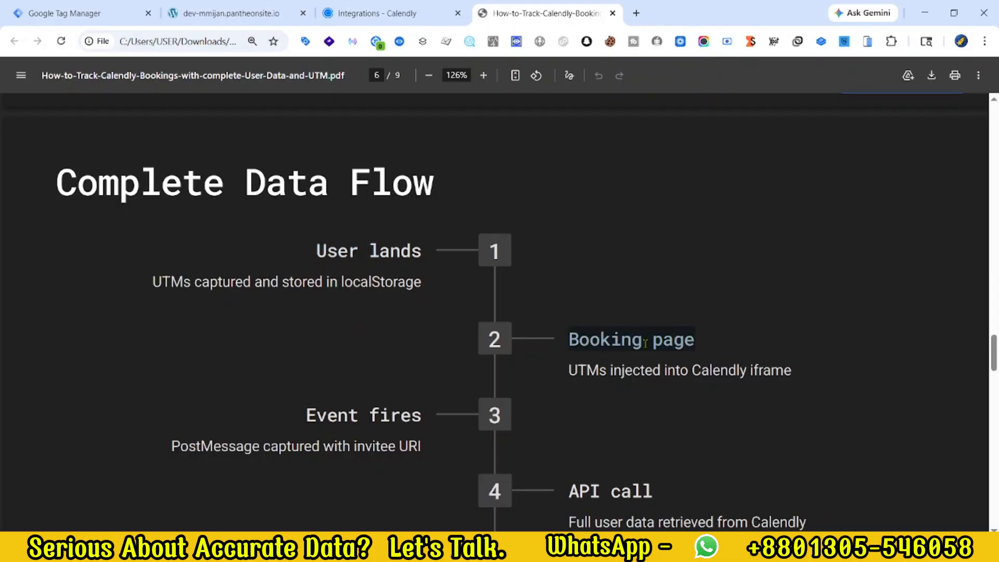
click(586, 370)
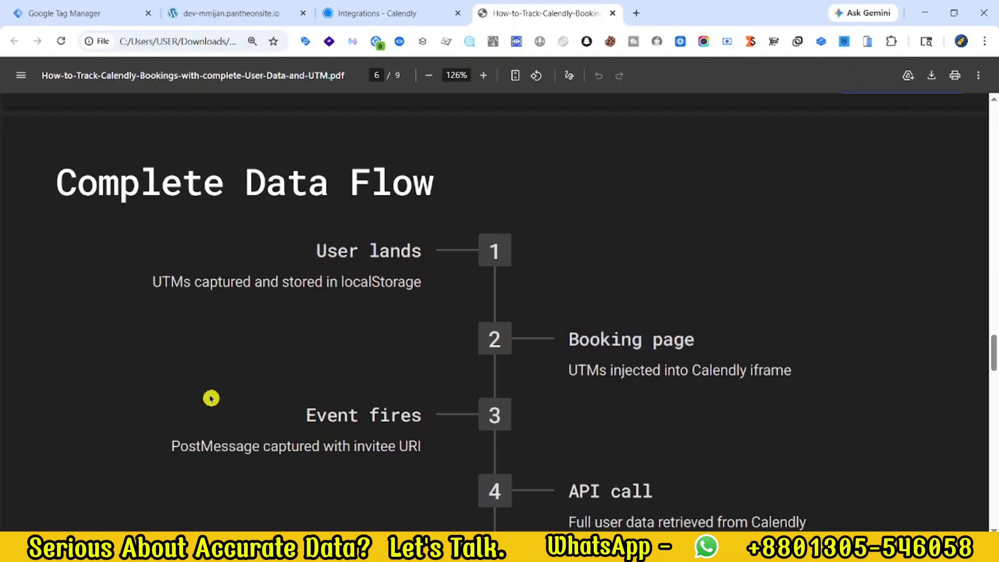
scroll(210, 399, down, 1)
scroll(424, 440, down, 2)
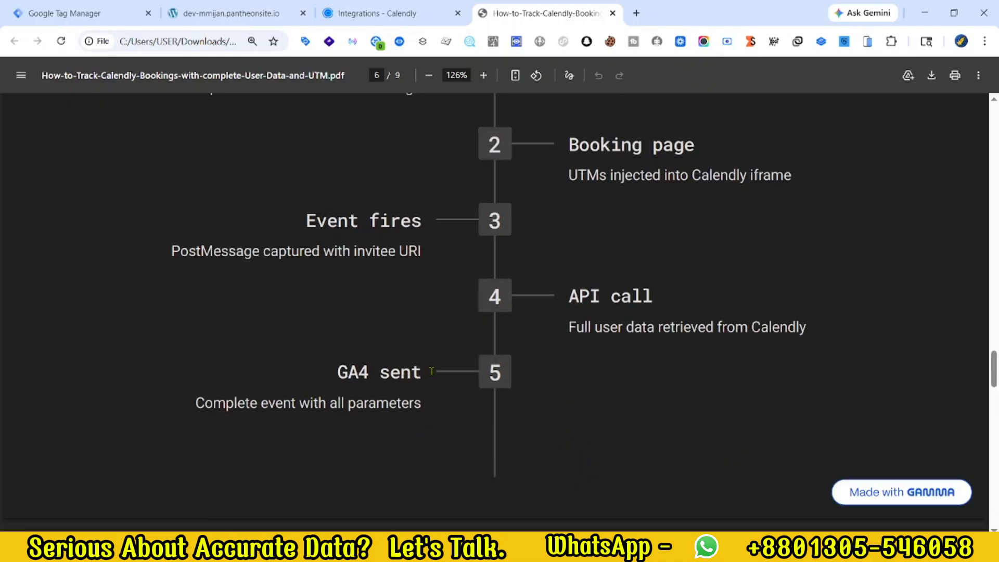
drag(431, 370, 336, 372)
- Look through the PDF's remaining pages, from Key Components to Benefits & Results
scroll(368, 419, down, 3)
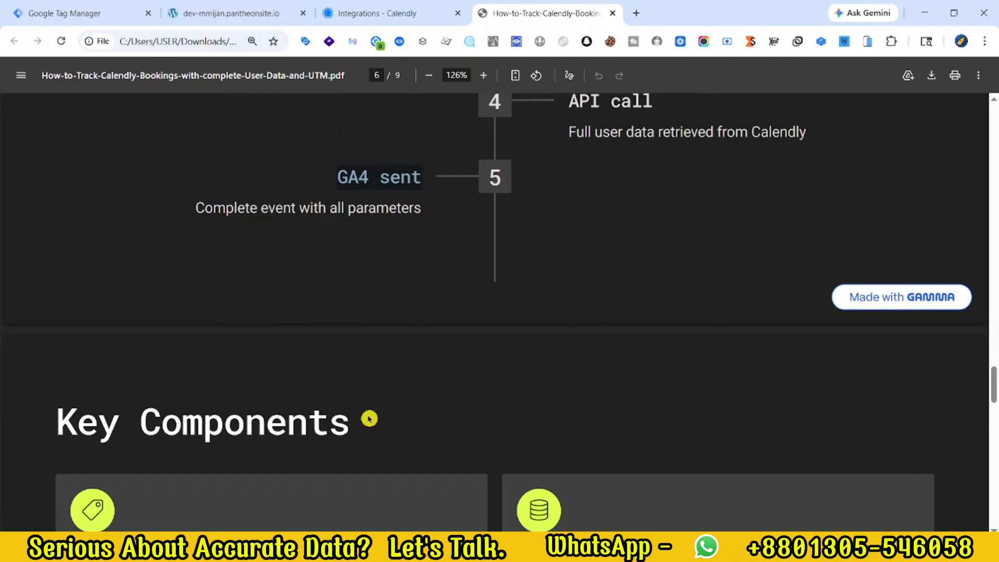
scroll(390, 411, down, 20)
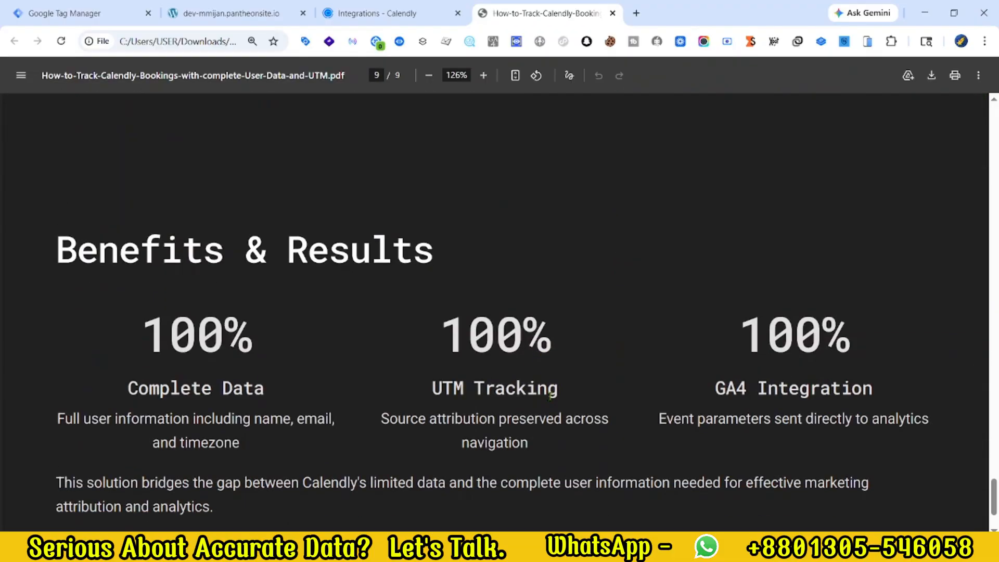
scroll(556, 396, down, 2)
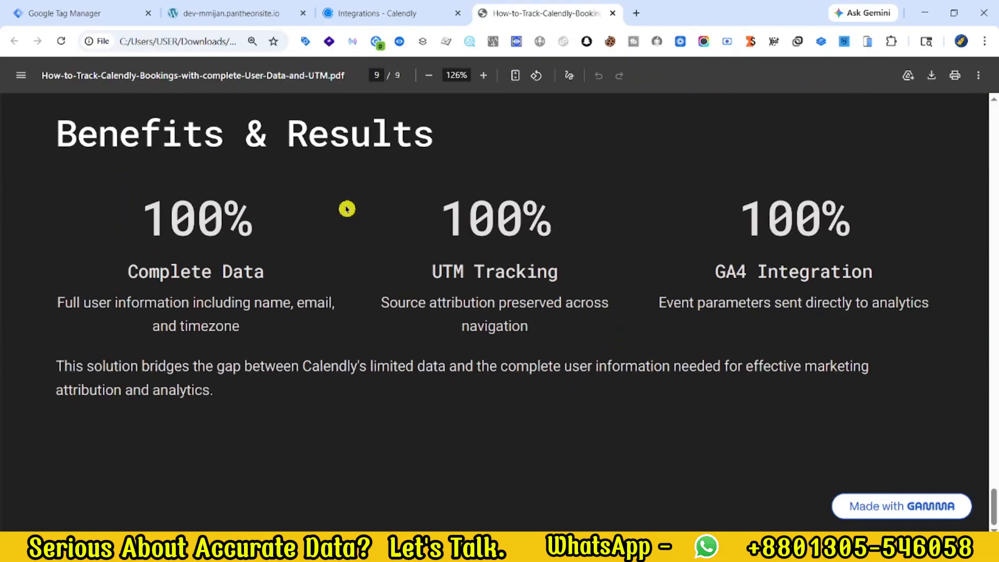
scroll(312, 223, up, 5)
scroll(292, 214, down, 5)
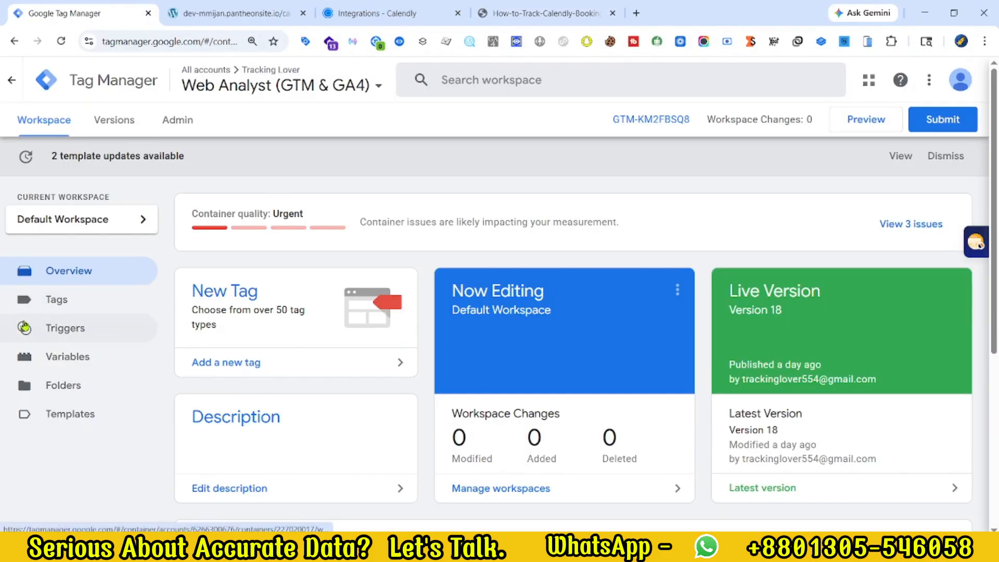
- Open the tags list of the Google Tag Manager workspace and review the Calendly, GA4, Meta and Google Ads tags
click(123, 300)
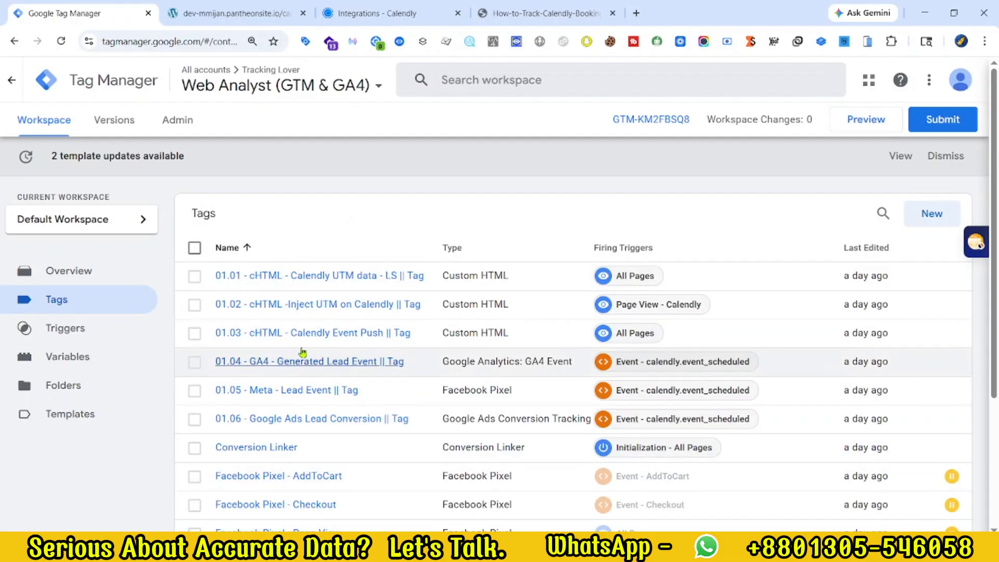
click(324, 277)
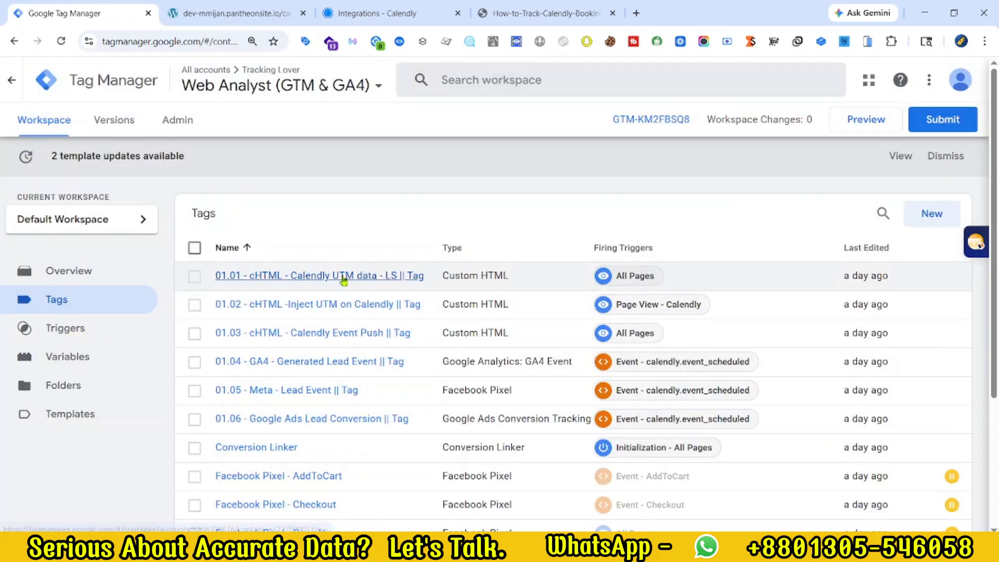
click(344, 281)
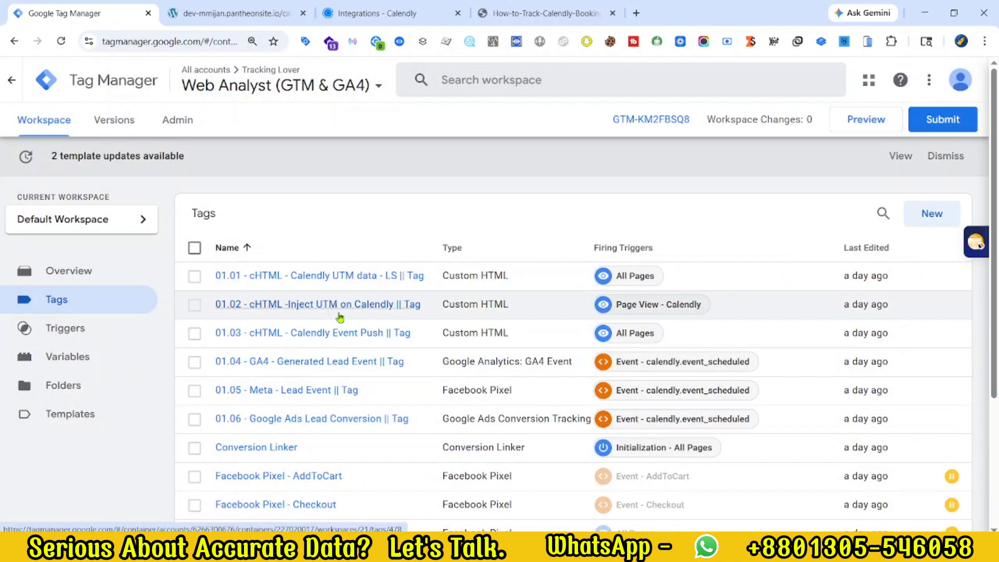
scroll(390, 338, down, 3)
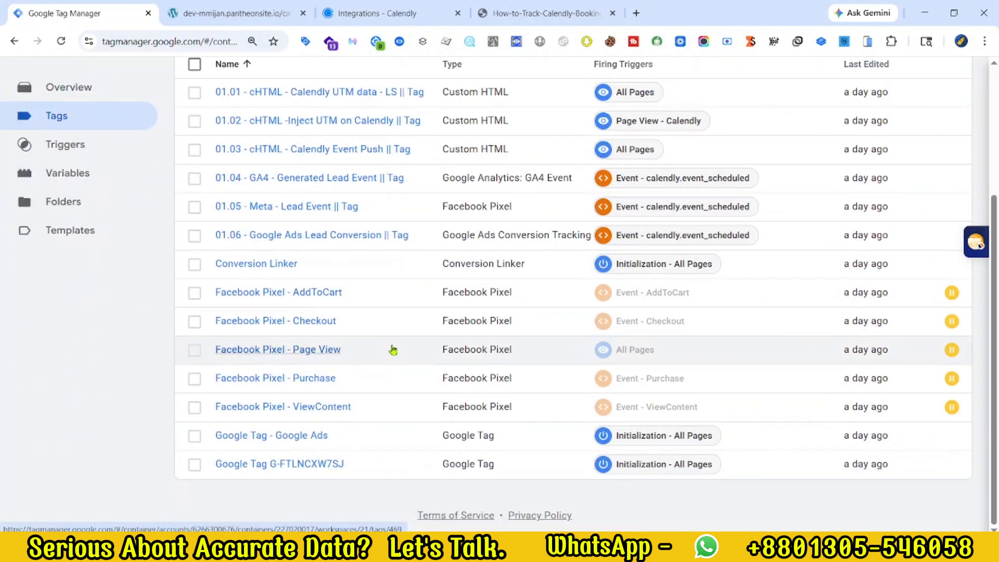
scroll(364, 343, up, 3)
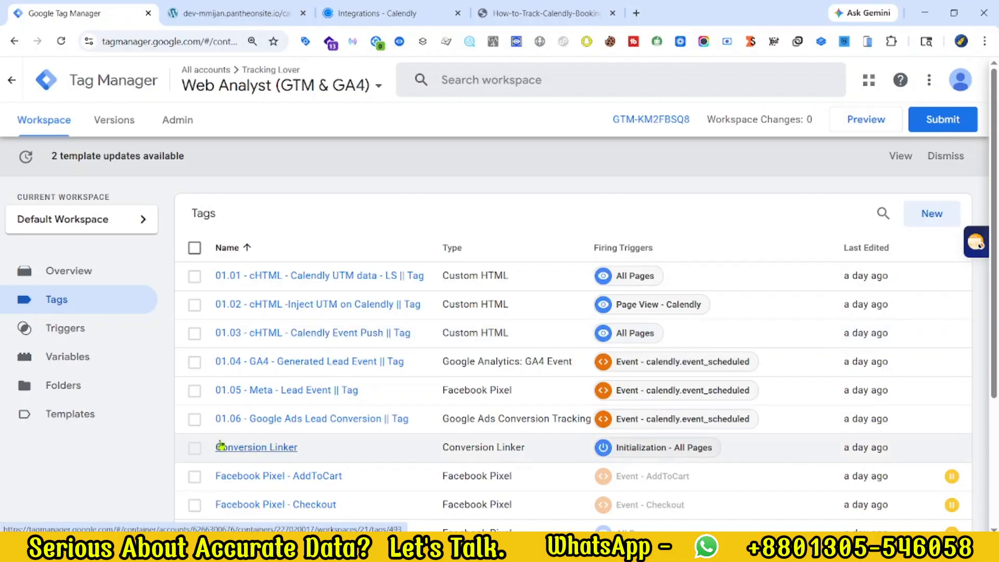
scroll(231, 443, down, 3)
scroll(156, 208, up, 3)
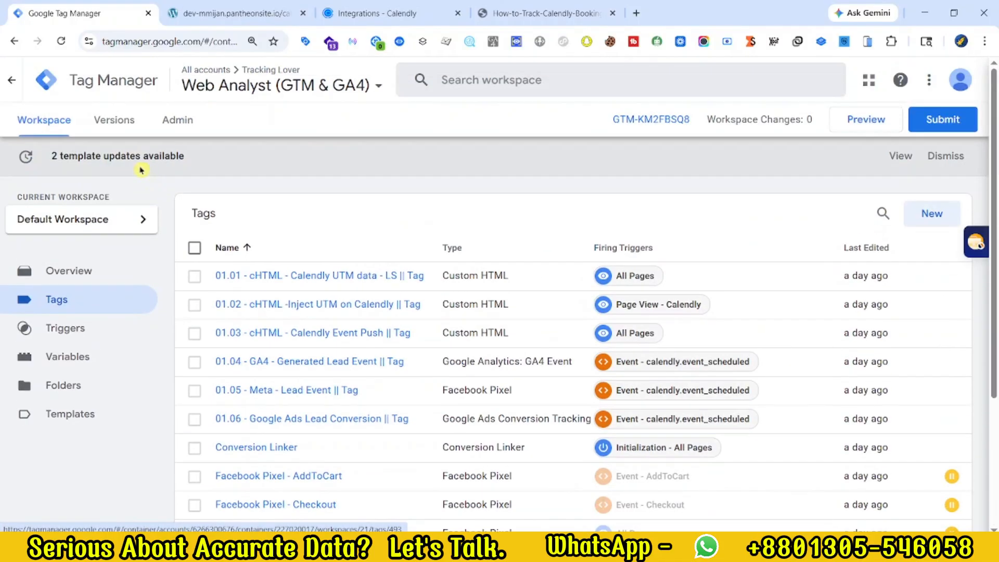
- Start a preview of the GTM container and change the utm_source value in the website URL to google
click(174, 6)
click(97, 7)
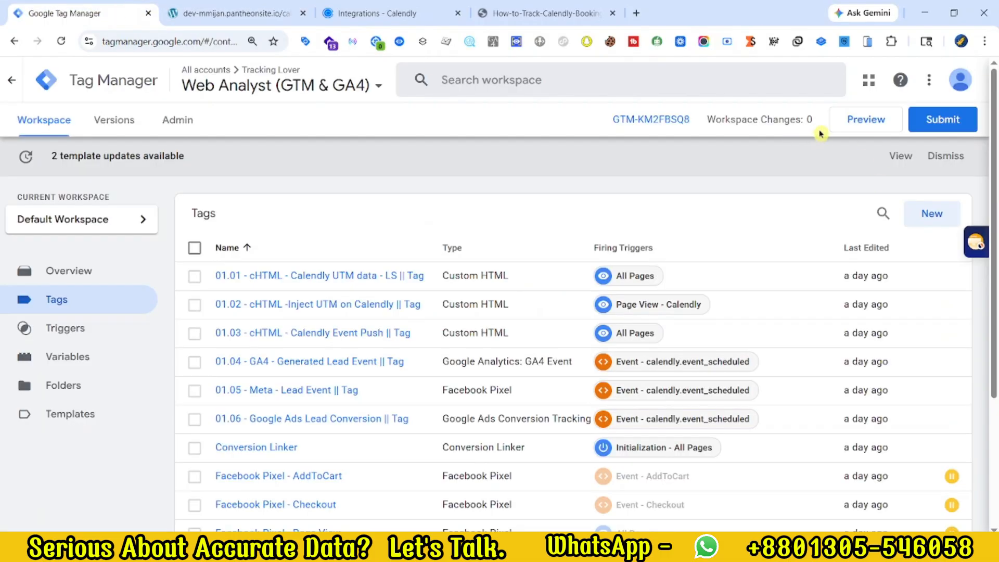
click(867, 123)
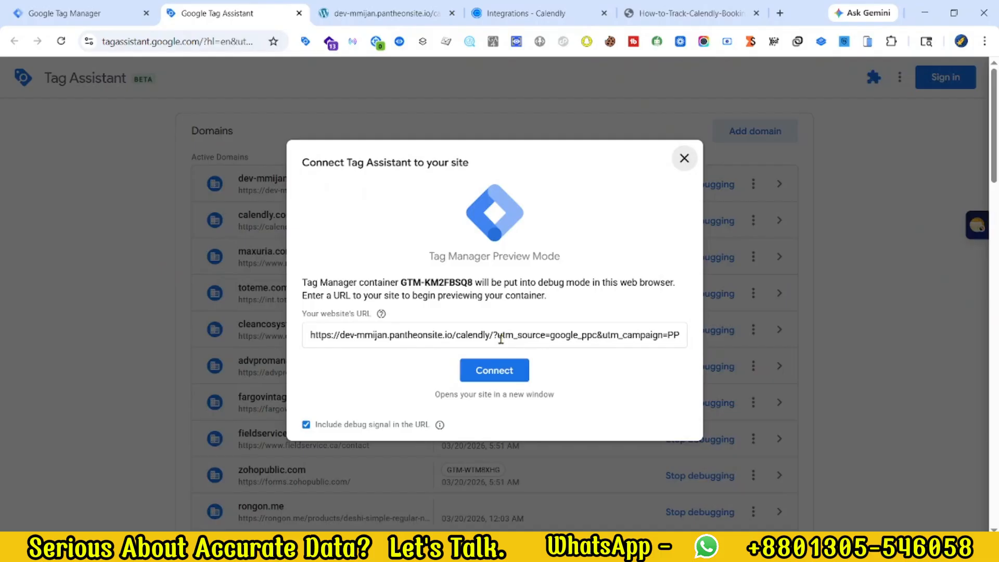
drag(500, 338, 641, 336)
double_click(578, 334)
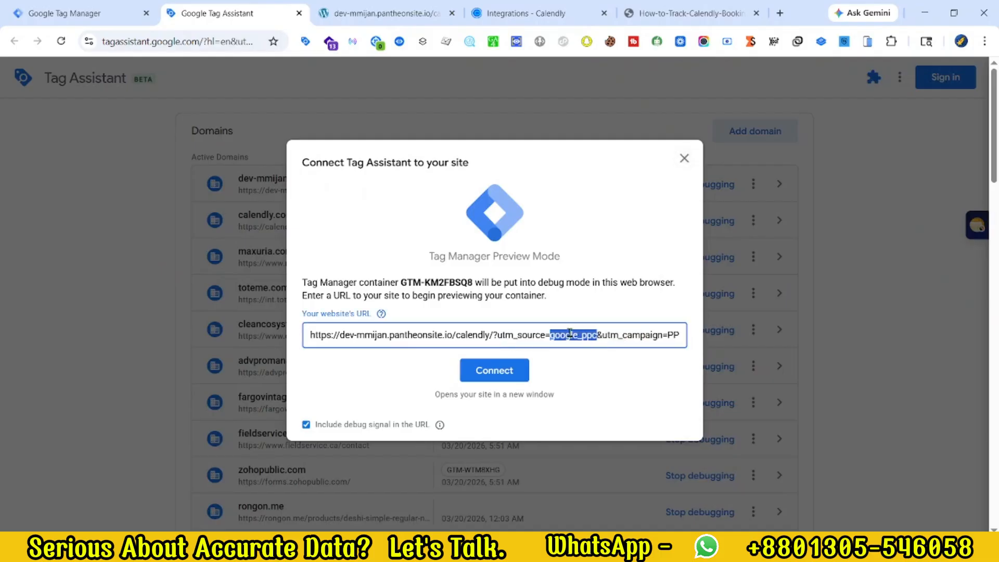
click(579, 335)
key(BackSpace)
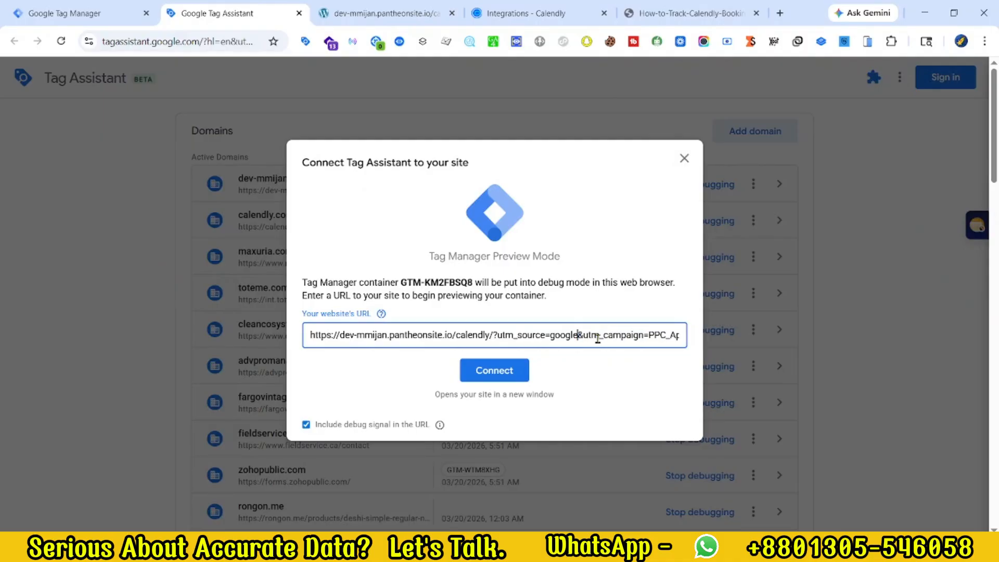
- Append &utm_medium=leads to the website URL, connect Tag Assistant and view its summary for the Calendly page
key(End)
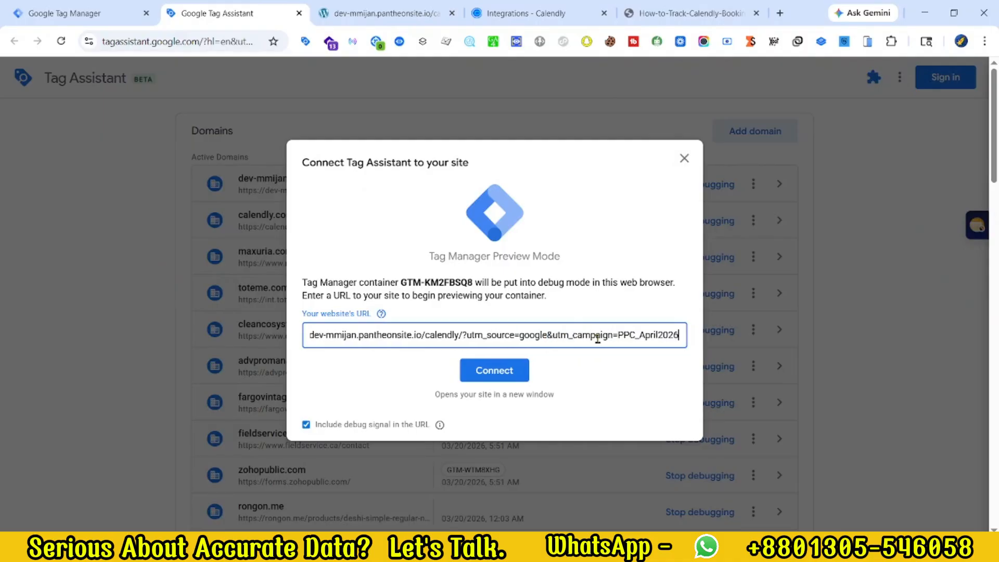
text(&utm_medium=leads)
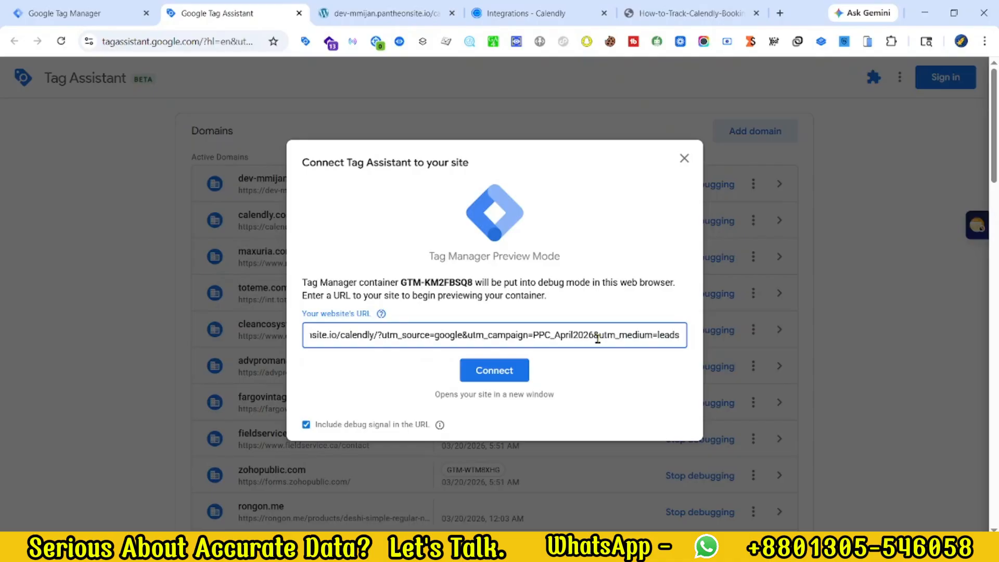
click(486, 372)
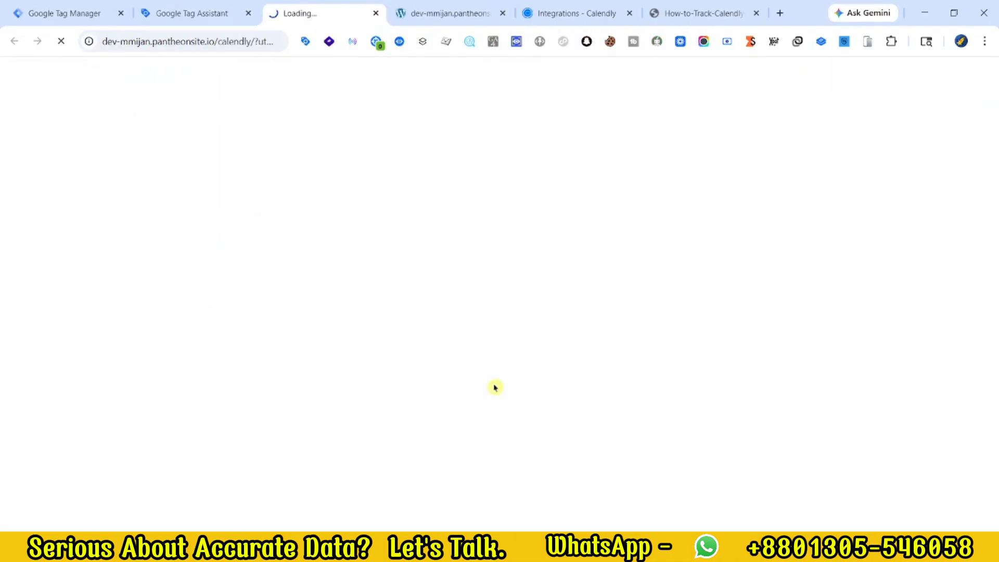
click(207, 15)
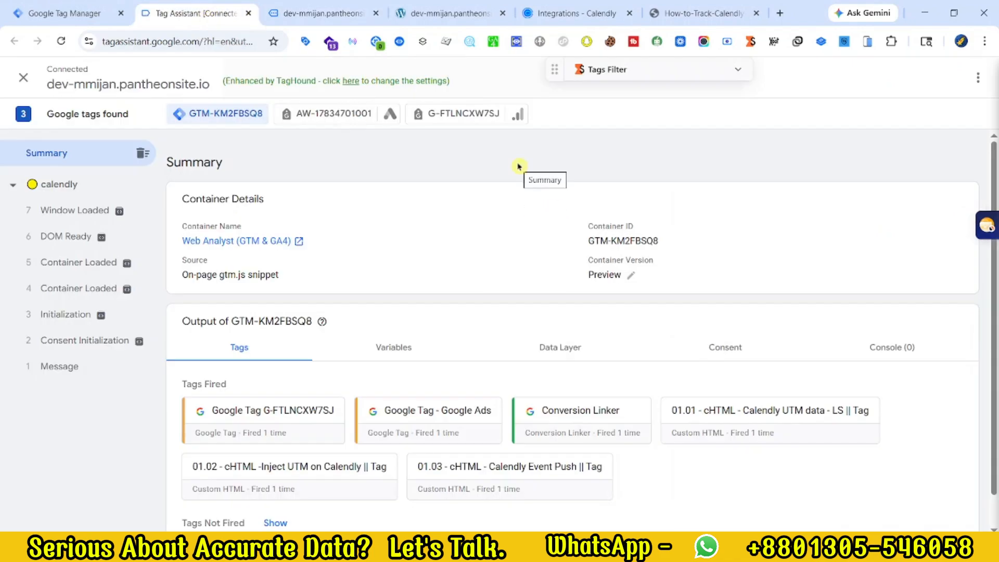
- Inspect the Calendly page and select the utm_data entry in the site's local storage
click(328, 6)
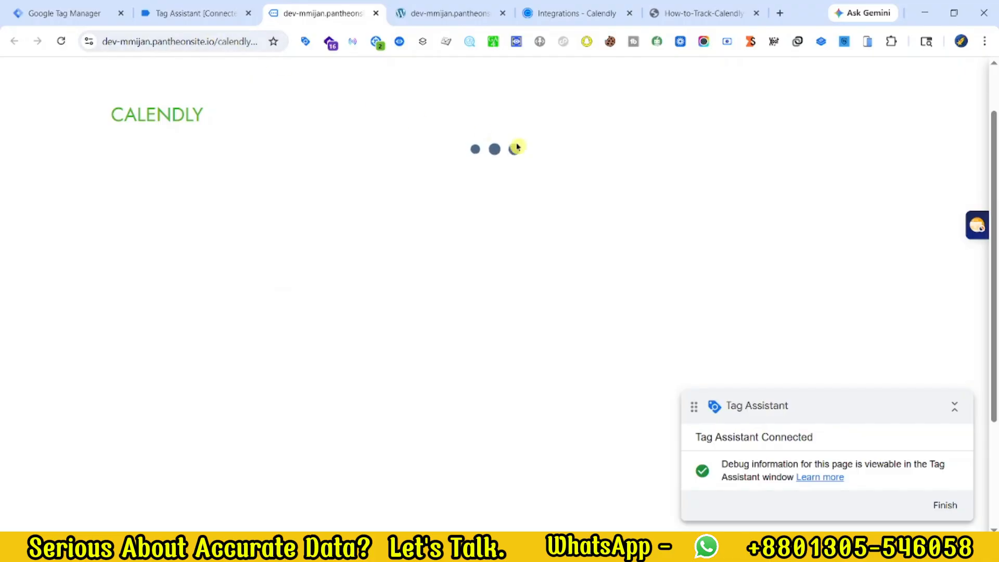
right_click(186, 215)
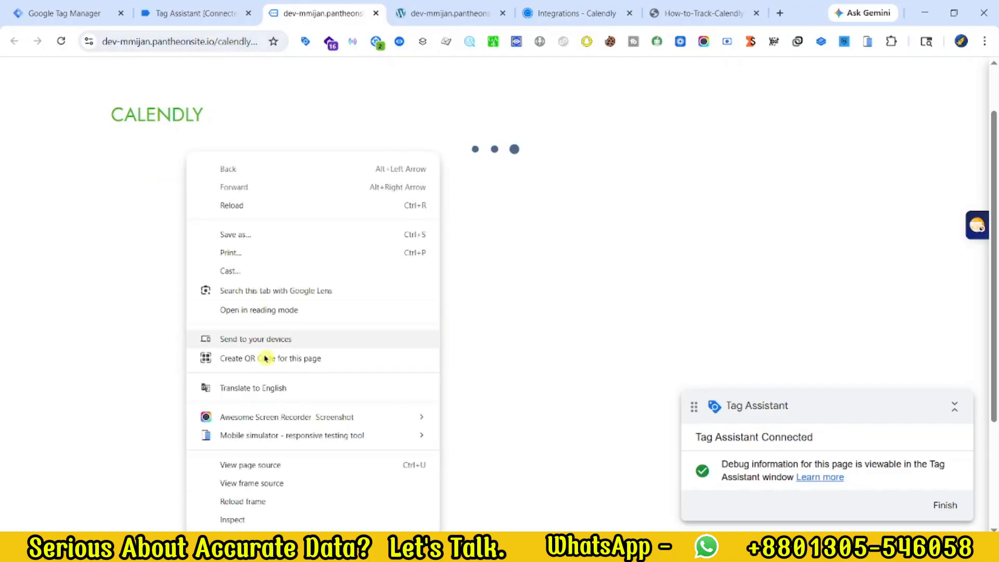
click(261, 520)
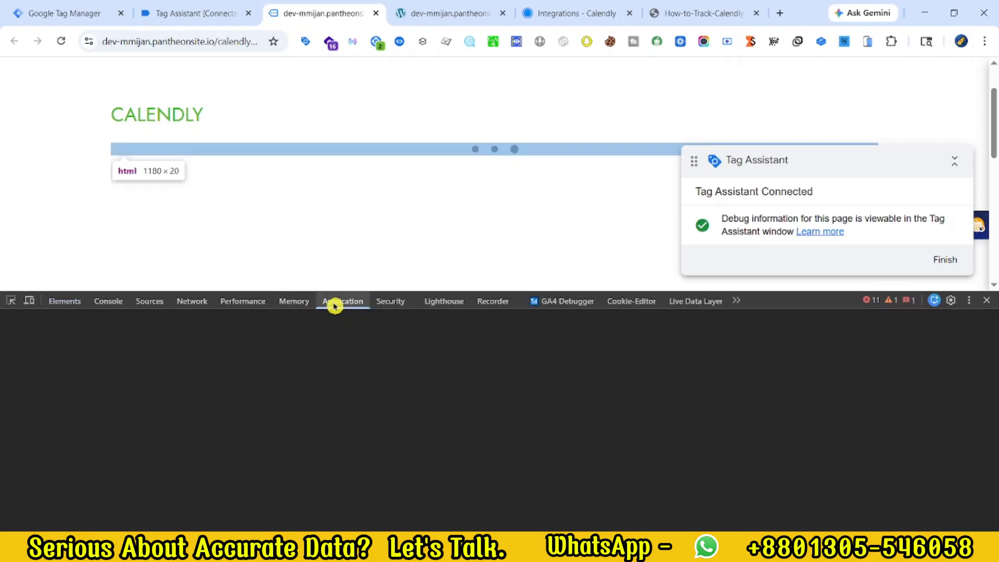
click(327, 302)
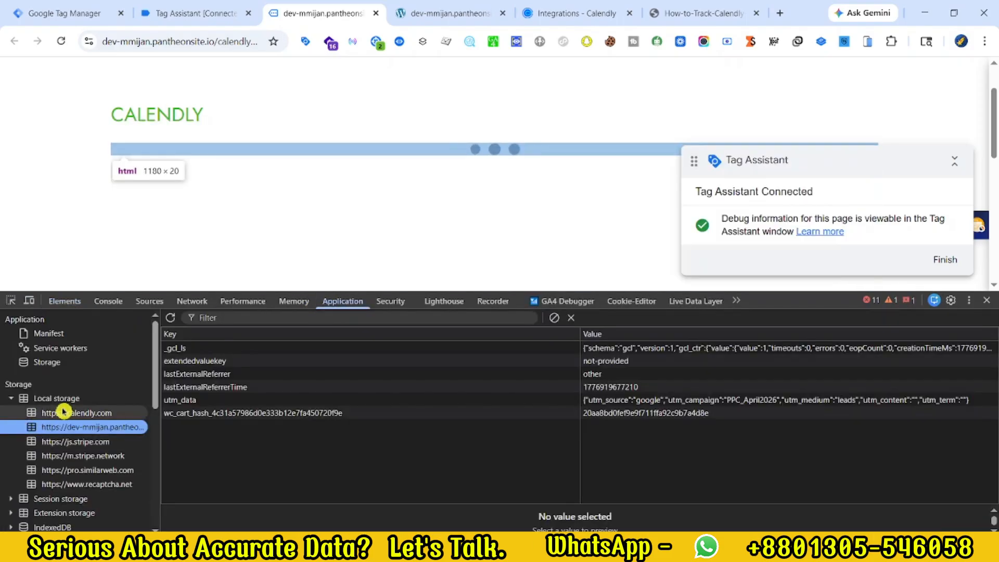
click(198, 401)
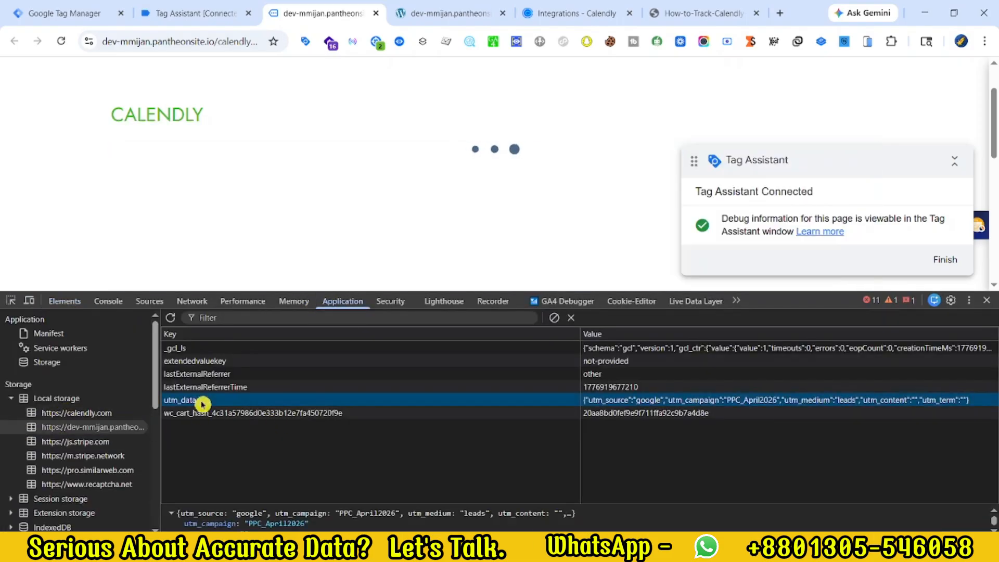
- Check the source, campaign and medium values stored in utm_data, and close the developer tools
double_click(651, 401)
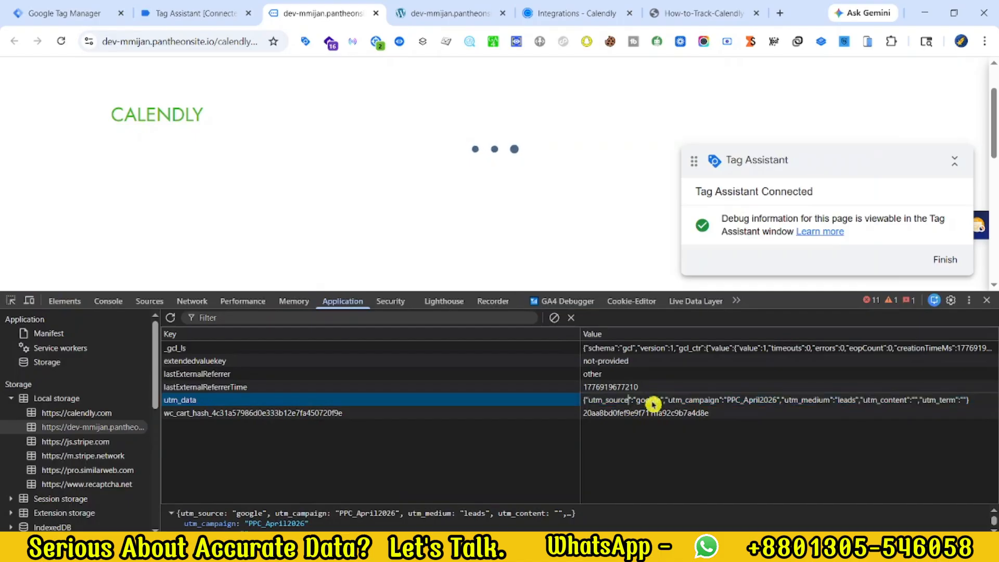
click(628, 401)
double_click(734, 401)
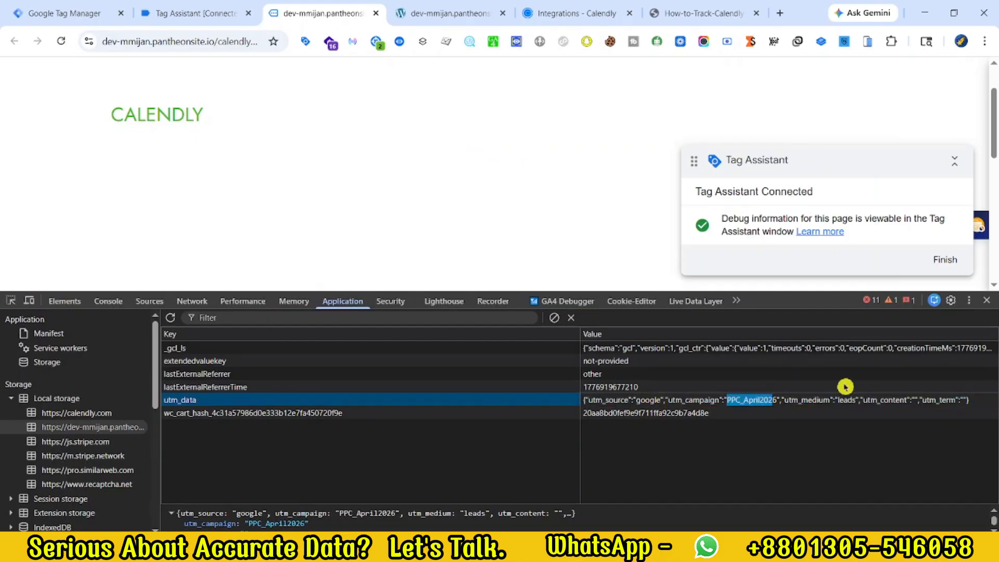
click(843, 402)
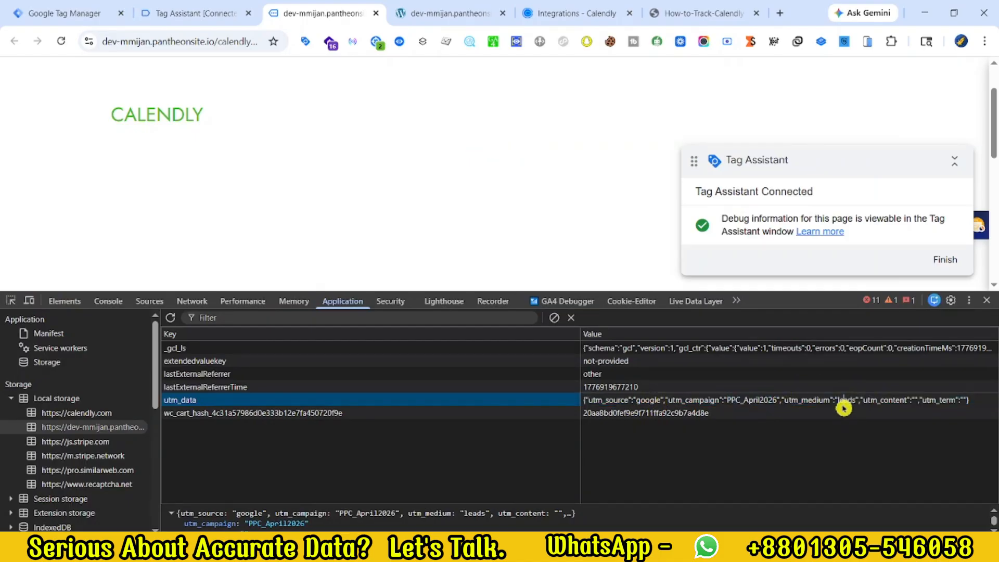
click(987, 300)
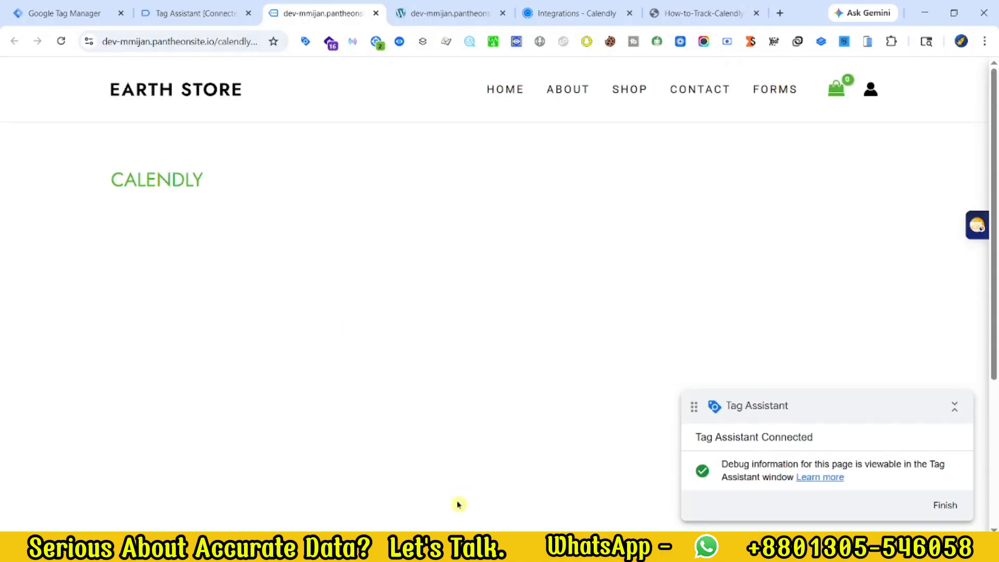
- Look for the booking widget on the Calendly page and reload the page to load it
scroll(428, 354, down, 4)
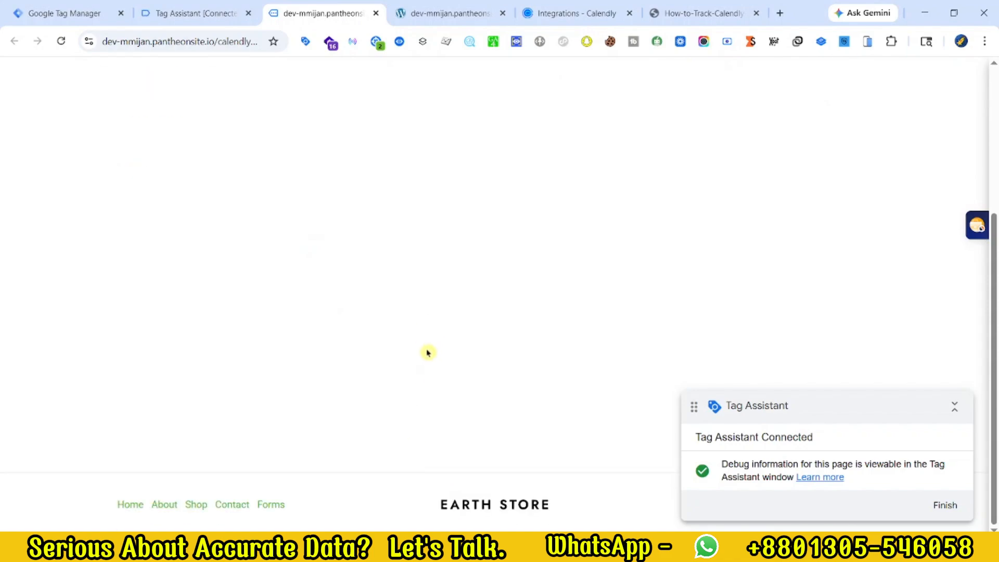
scroll(372, 422, up, 4)
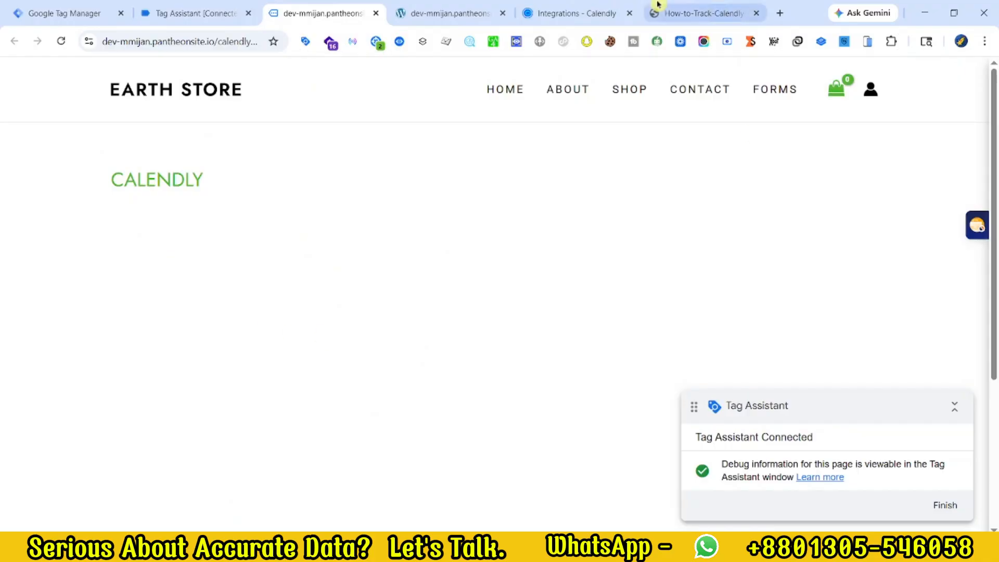
click(572, 11)
click(317, 5)
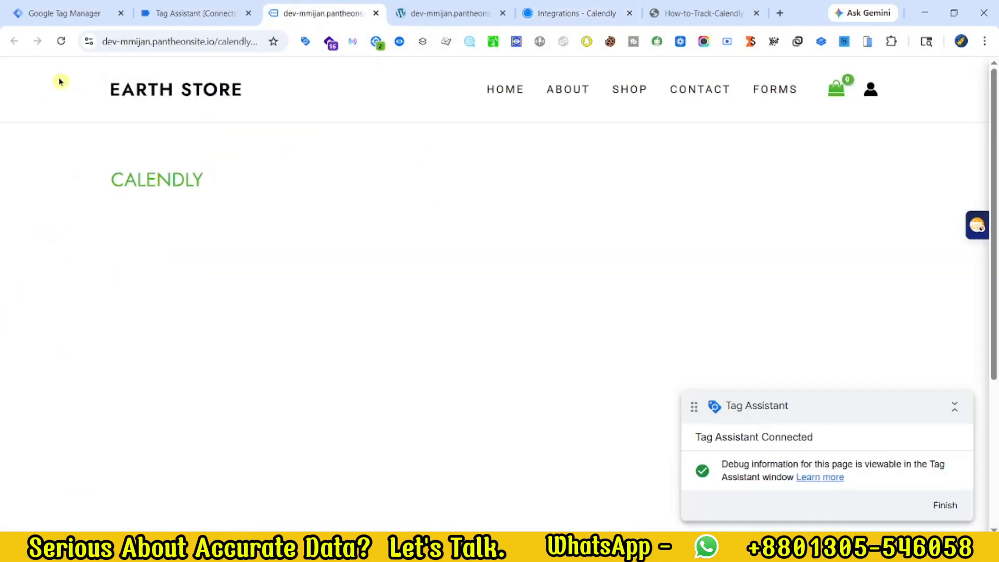
click(61, 41)
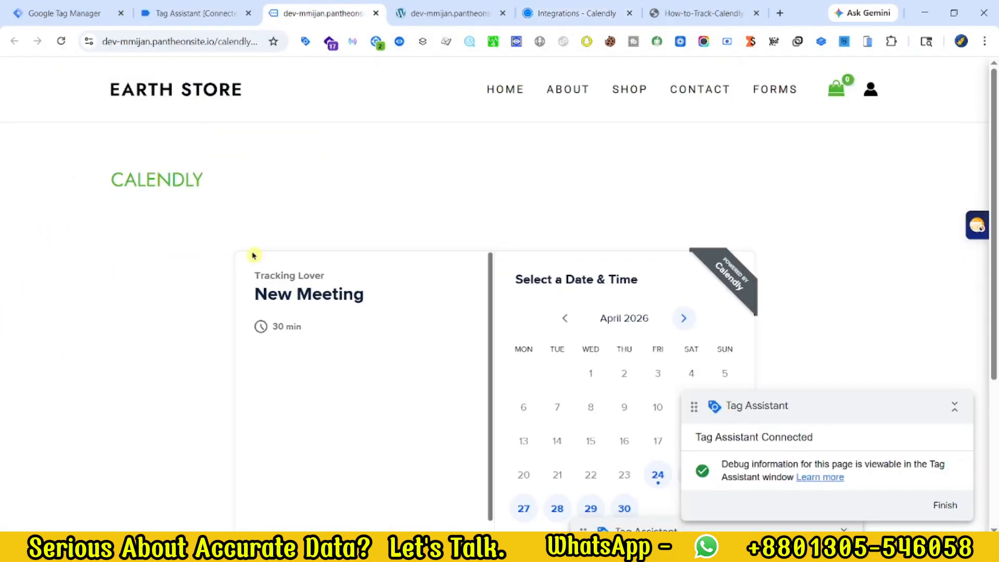
- Choose the 19:00 slot on Friday, April 24, 2026 for the New Meeting and continue to the details form
scroll(559, 321, down, 3)
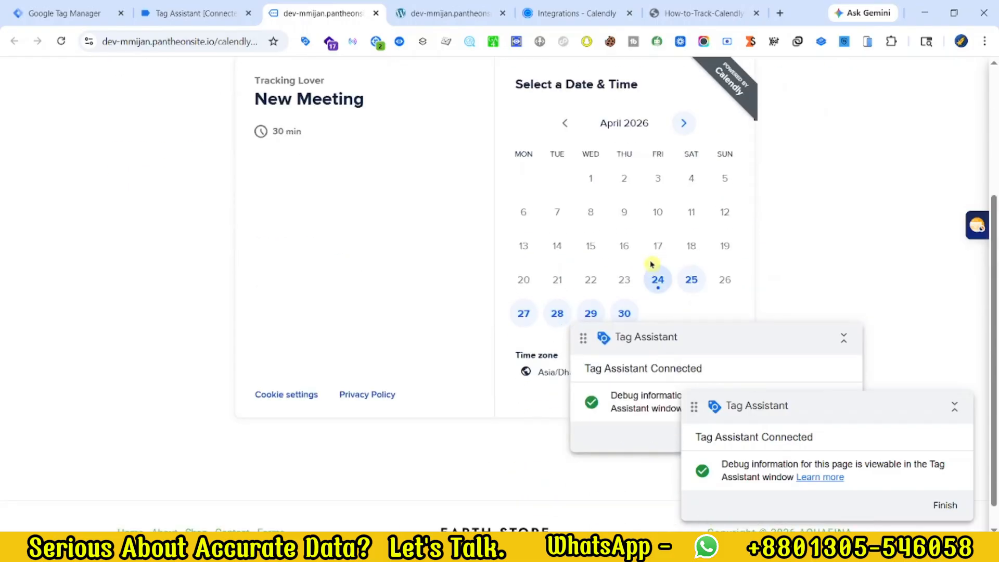
click(658, 290)
click(653, 183)
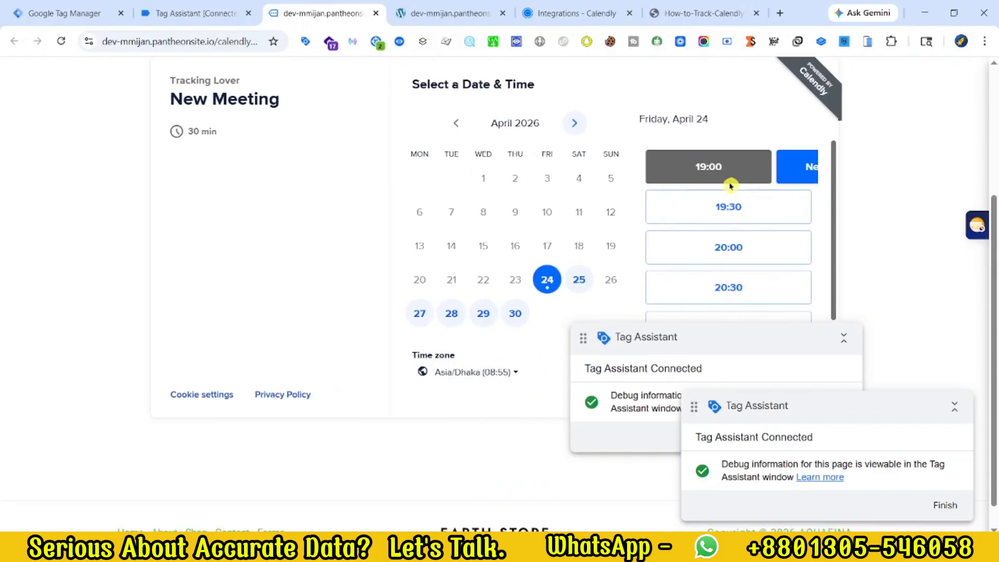
click(794, 165)
- Fill in the saved test invitee's name and email, add the meeting note "hi" and schedule the event
click(499, 121)
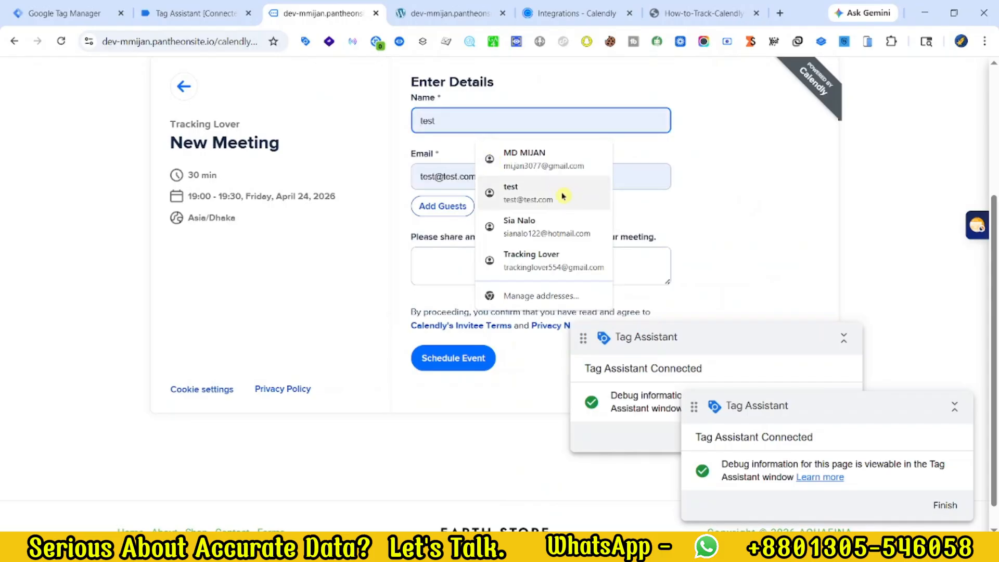
click(565, 196)
click(478, 256)
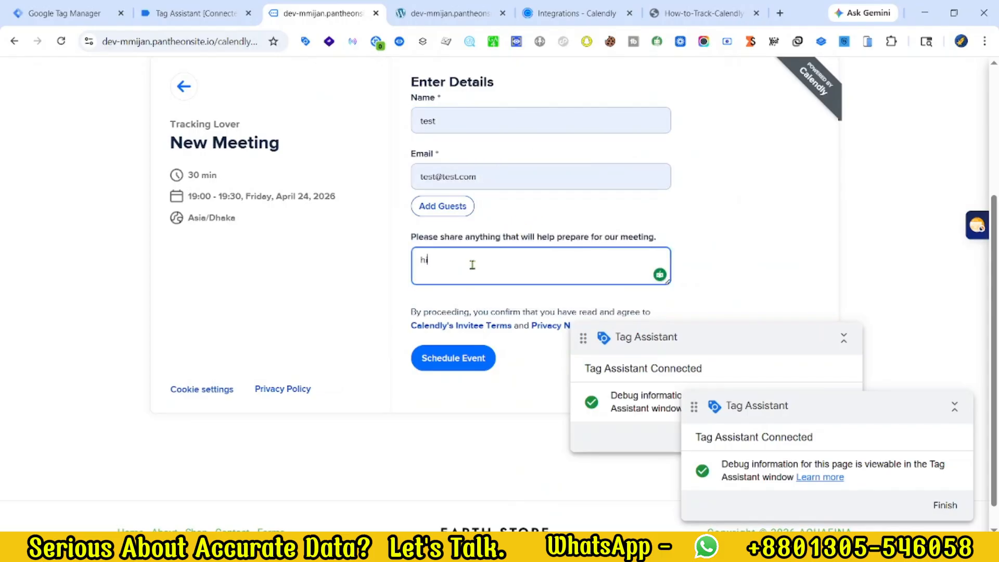
click(453, 359)
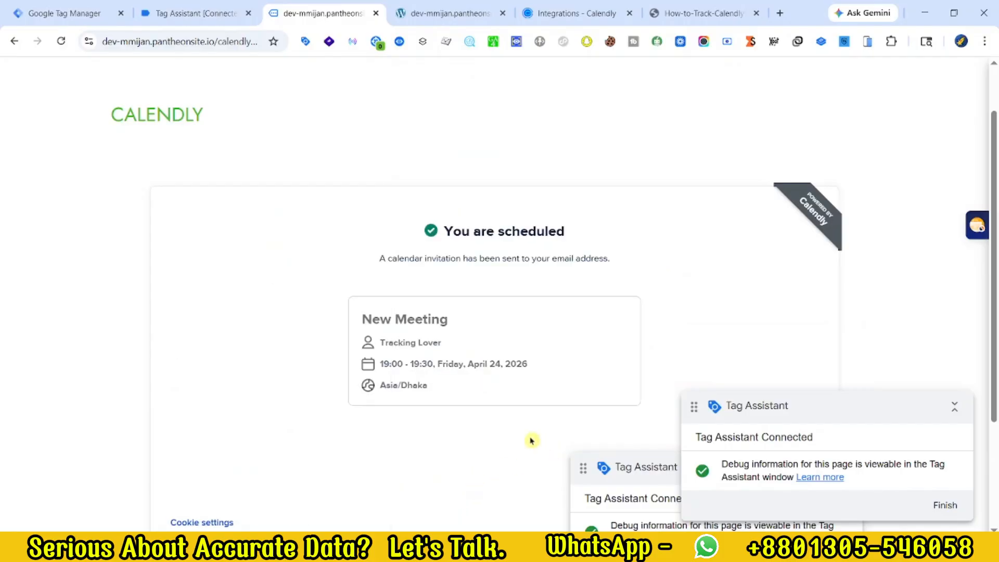
drag(391, 362, 483, 398)
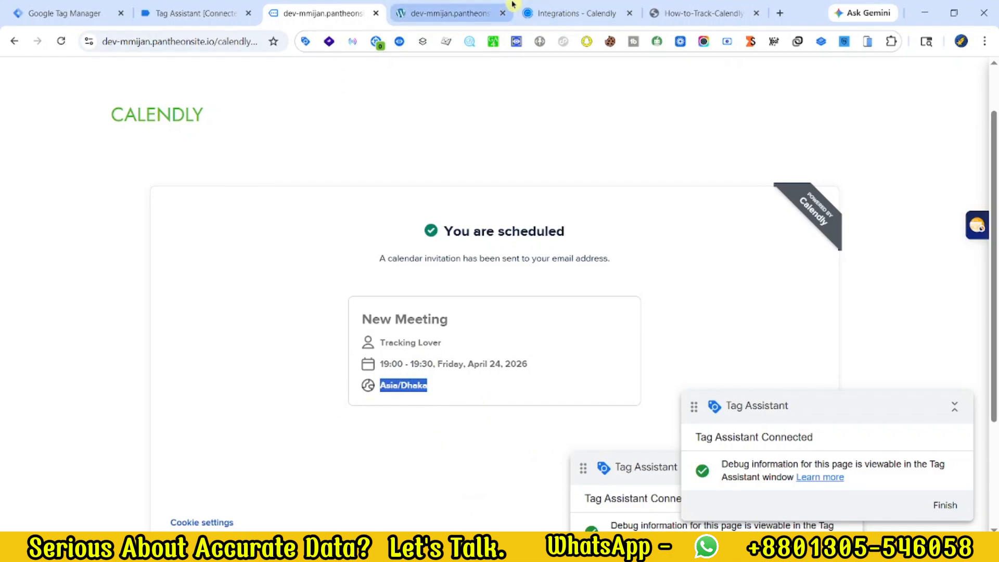
- Open the Meetings list in the Calendly account and expand the details of the upcoming New Meeting
click(526, 10)
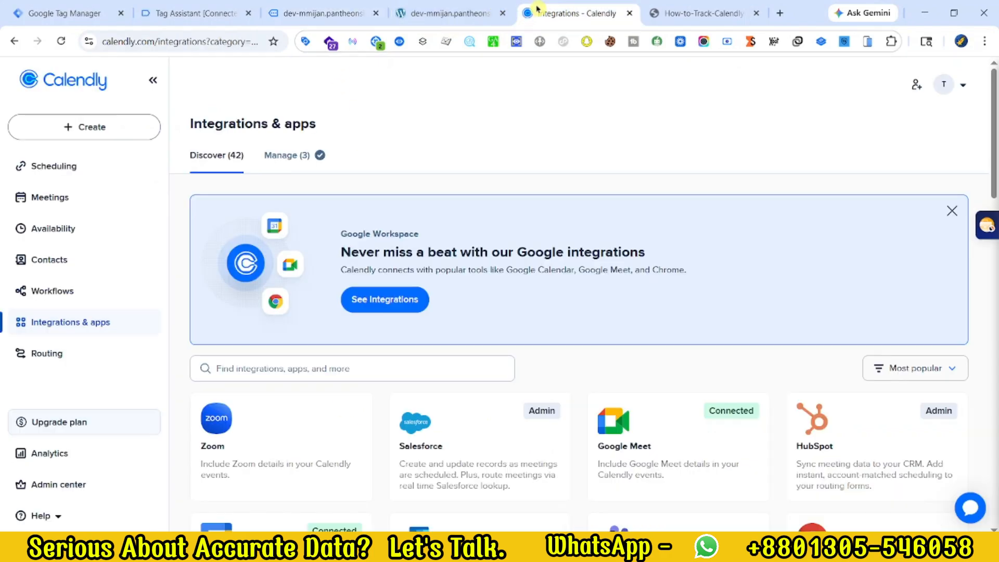
click(57, 198)
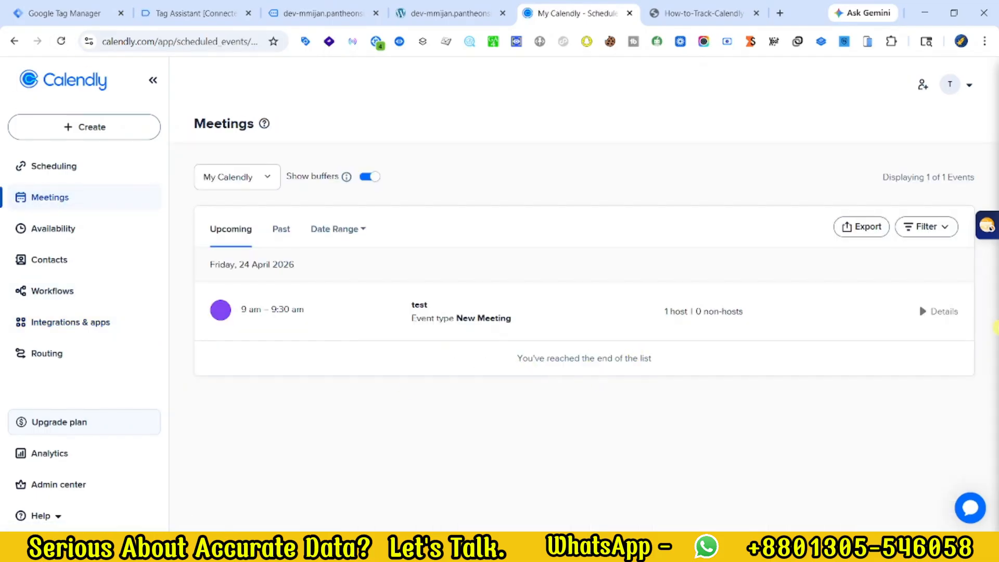
click(940, 318)
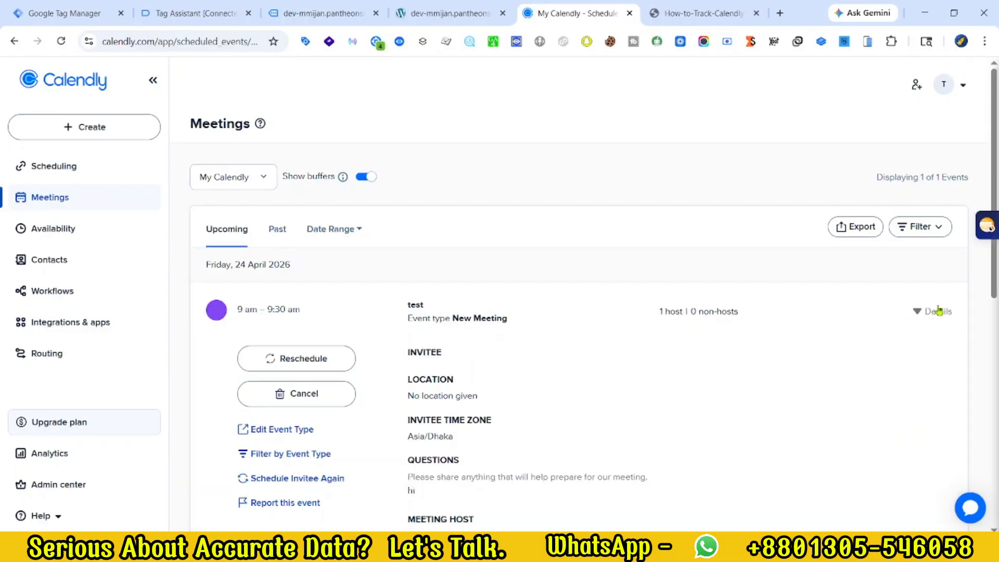
- Examine the invitee details and the campaign, source and medium UTM parameters recorded for the booked meeting
scroll(579, 457, down, 5)
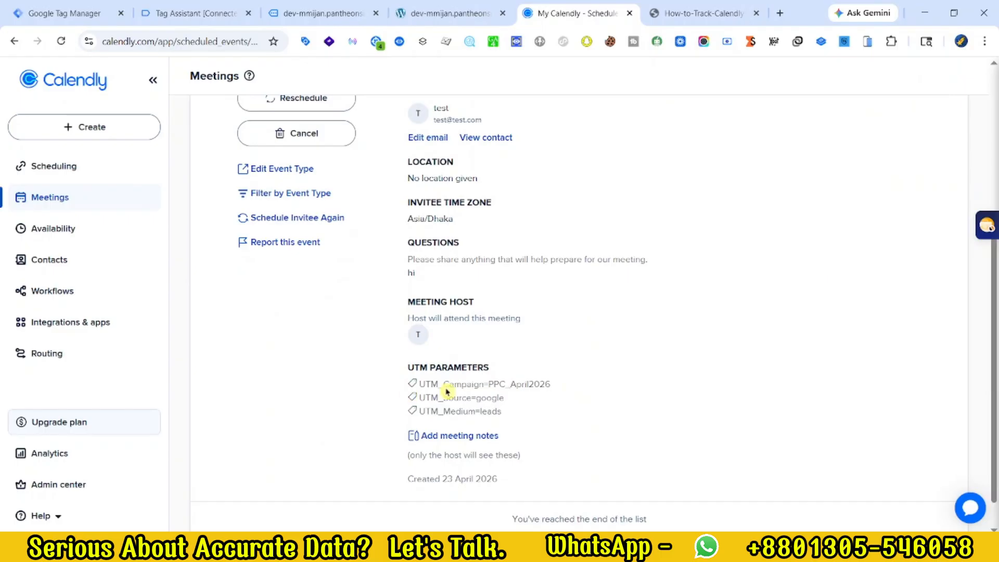
drag(445, 389, 549, 386)
click(438, 422)
drag(476, 398, 504, 400)
click(492, 409)
double_click(491, 411)
scroll(508, 433, down, 1)
click(404, 343)
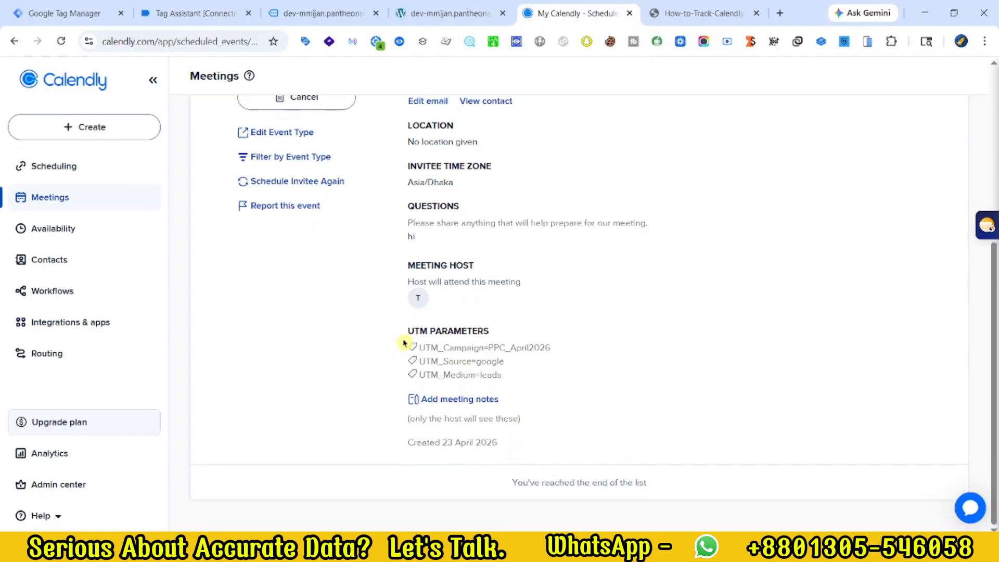
drag(404, 343, 535, 361)
click(531, 372)
scroll(297, 364, up, 5)
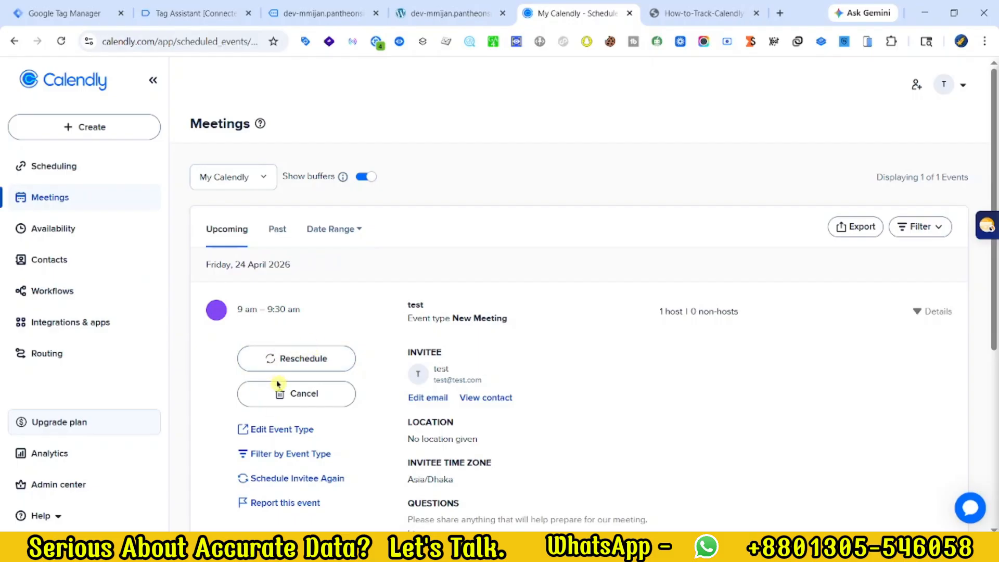
scroll(455, 424, down, 5)
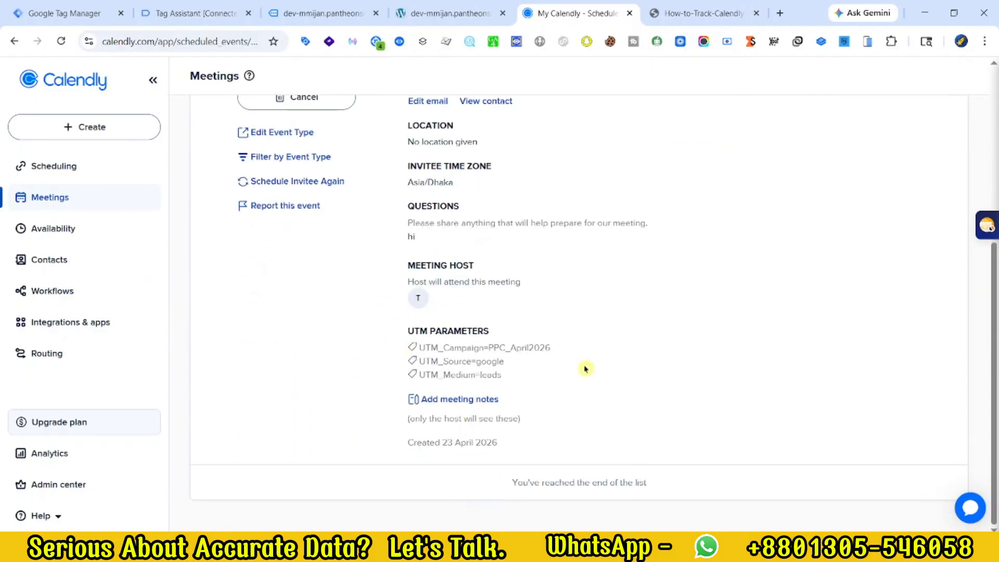
drag(526, 398, 506, 379)
click(439, 351)
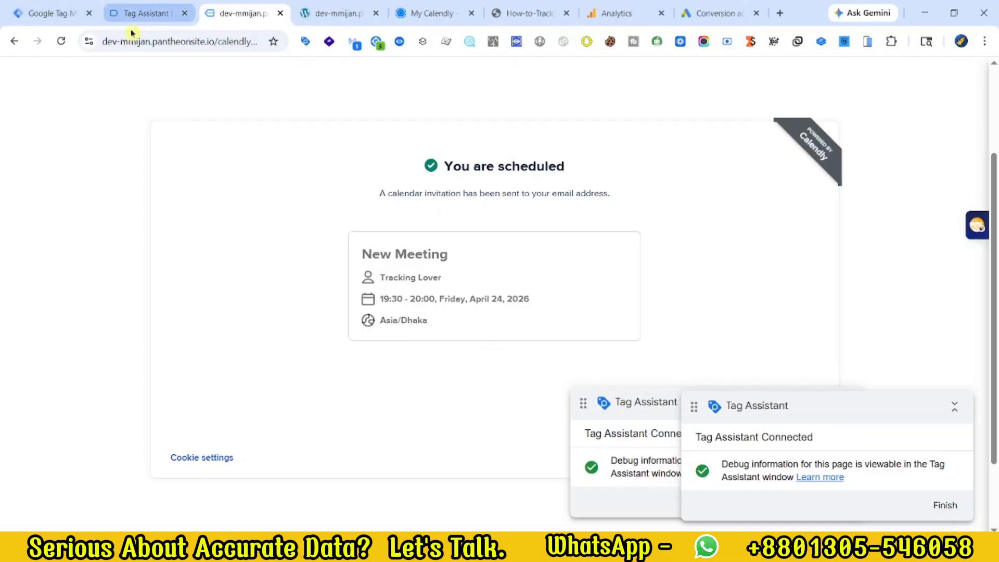
- Switch to Tag Assistant, open the event_scheduled event and expand its dataLayer API call
click(158, 16)
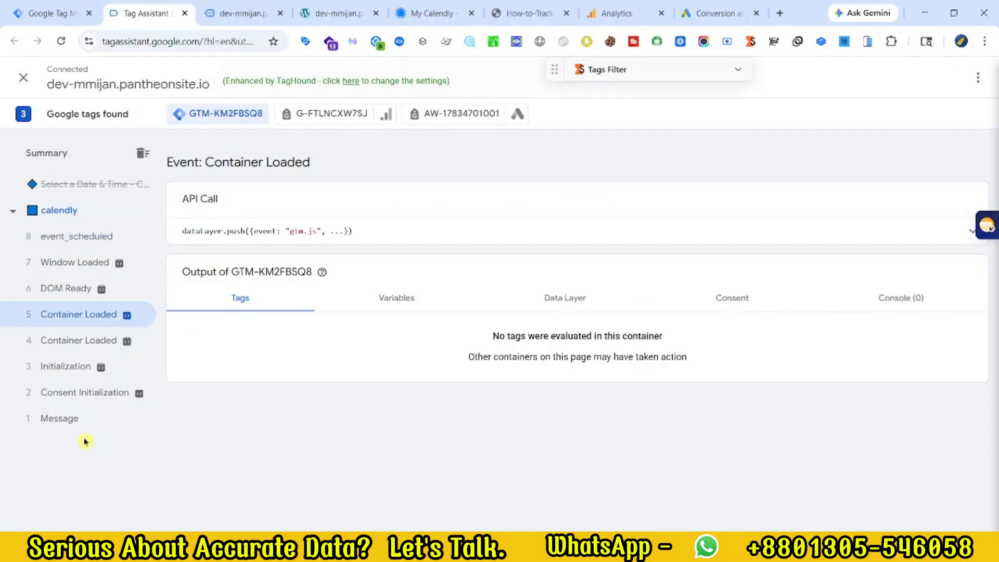
click(26, 243)
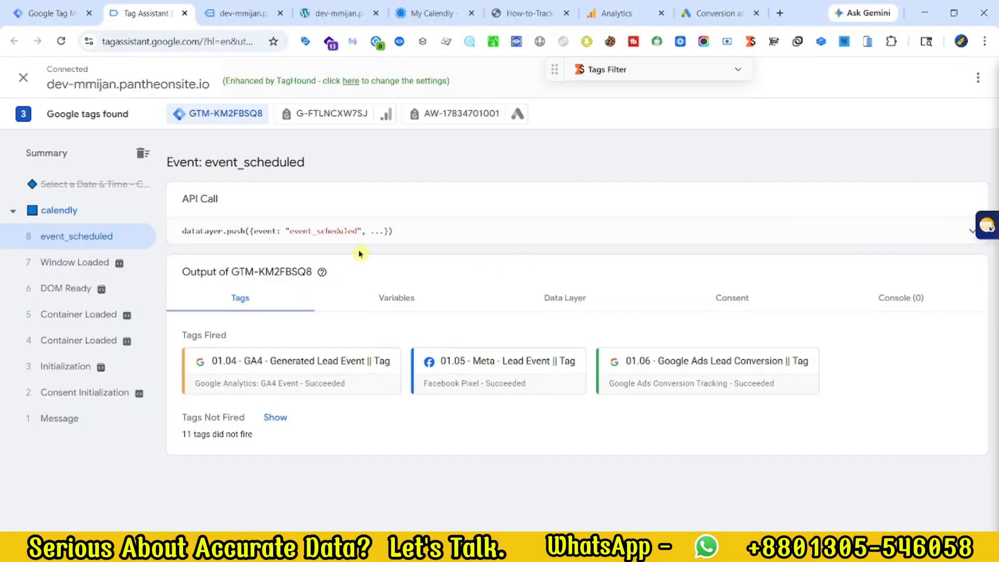
click(877, 230)
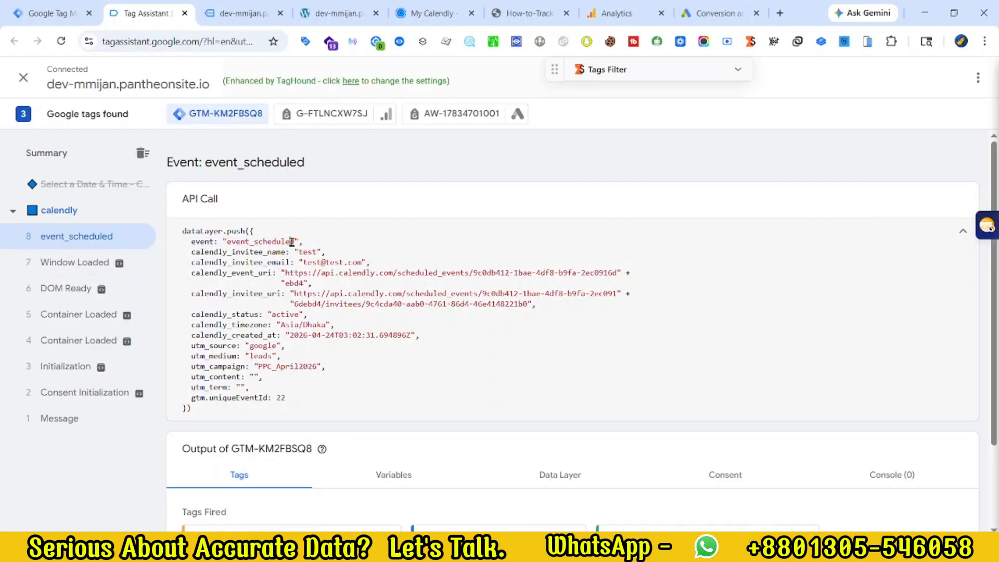
- Examine the invitee name, email and UTM source, medium and campaign in the event_scheduled data, then collapse the call to view the fired tags
drag(186, 253, 248, 255)
double_click(307, 252)
drag(304, 263, 359, 265)
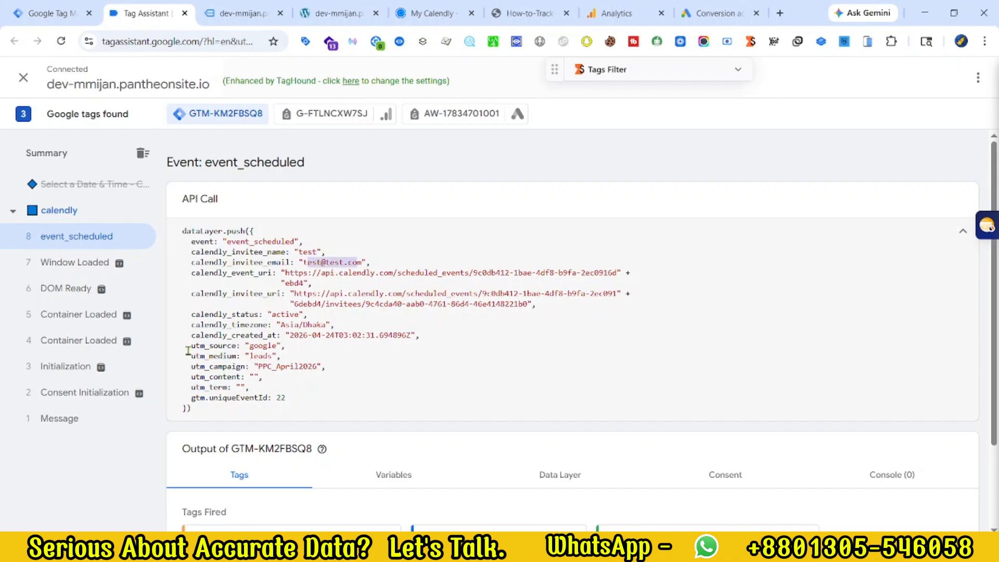
drag(188, 349, 274, 356)
double_click(227, 346)
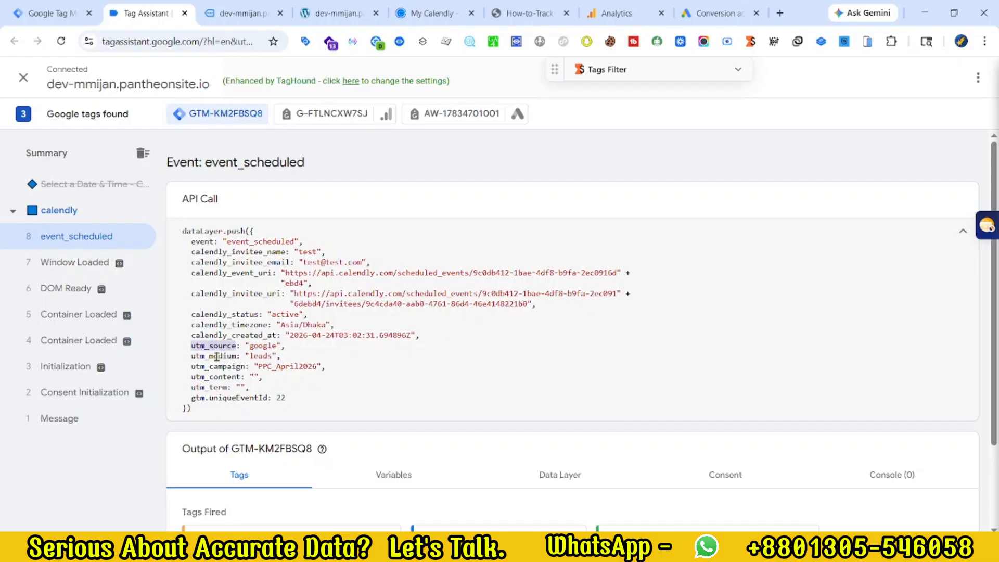
double_click(217, 357)
double_click(219, 367)
triple_click(219, 371)
scroll(356, 345, down, 3)
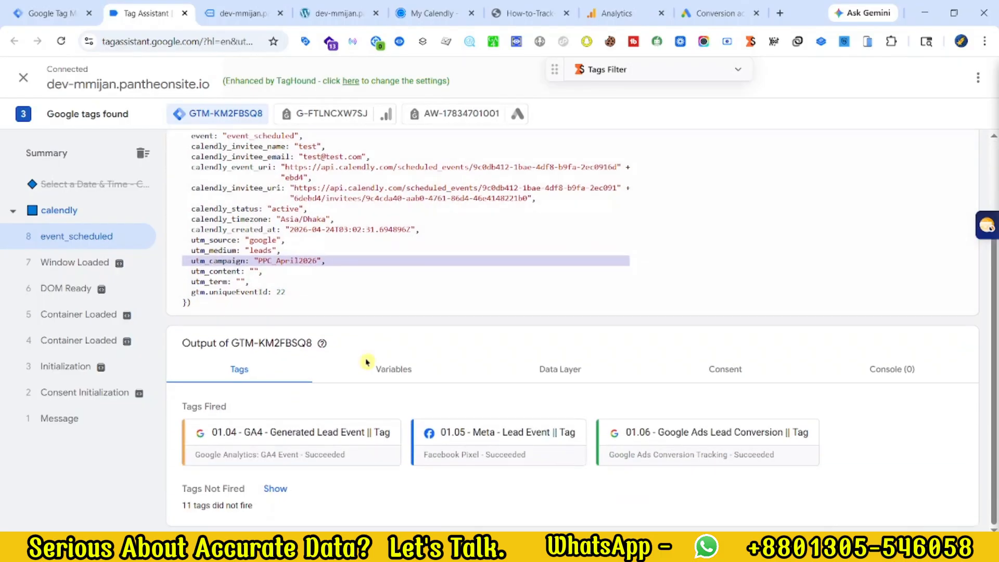
click(338, 291)
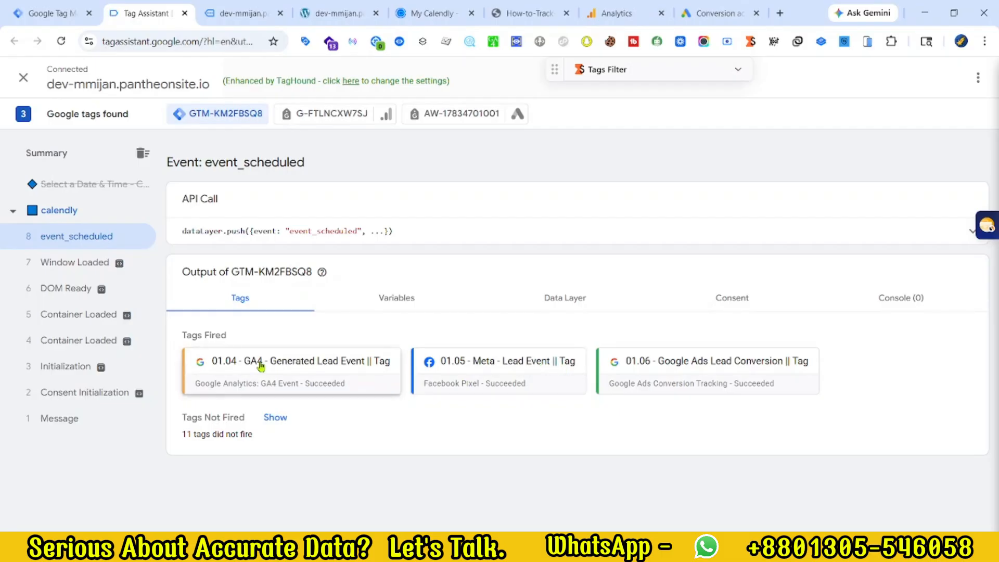
- Check the Lead event reported by the Facebook Pixel helper on the booking confirmation page, then dismiss the helper
click(214, 10)
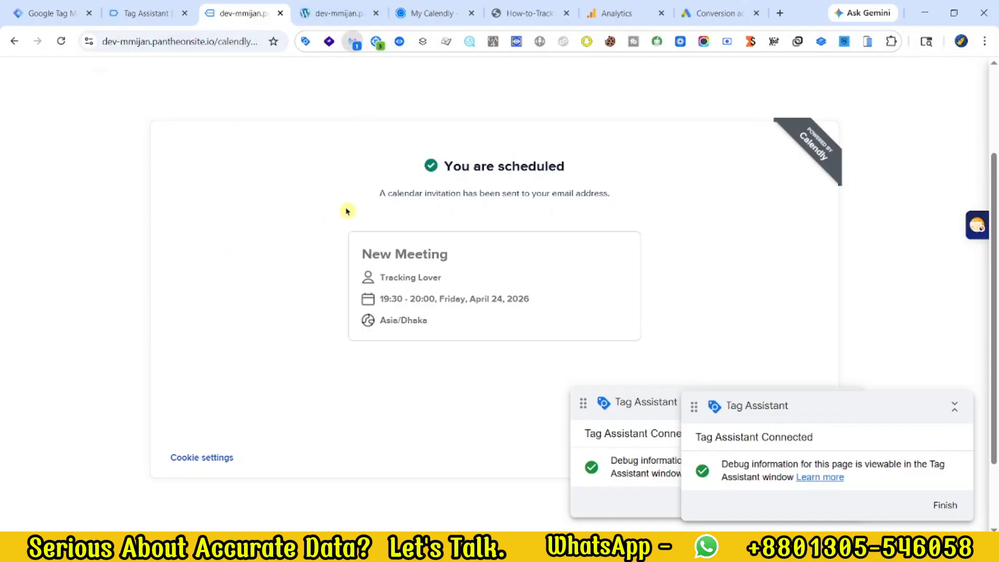
click(353, 42)
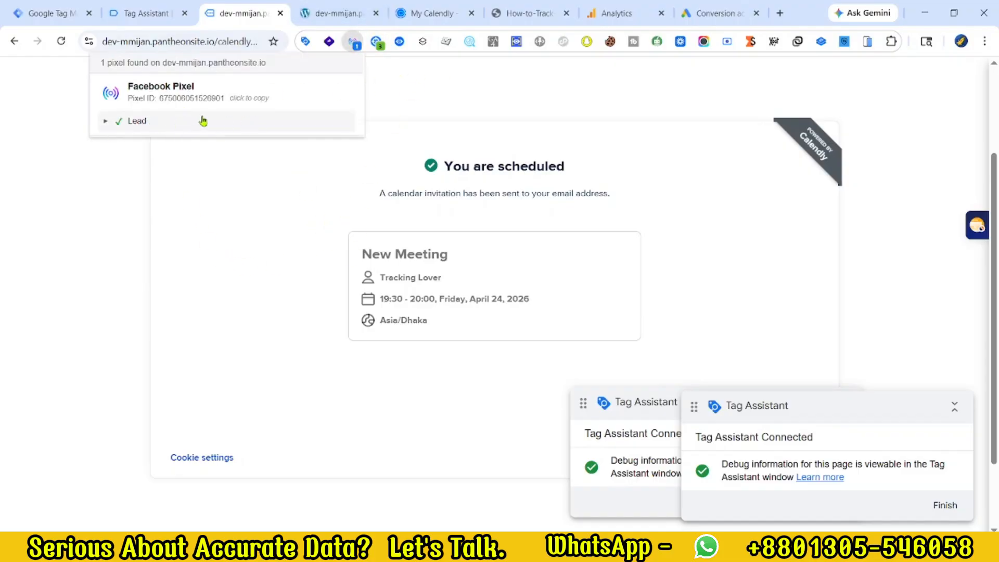
click(539, 110)
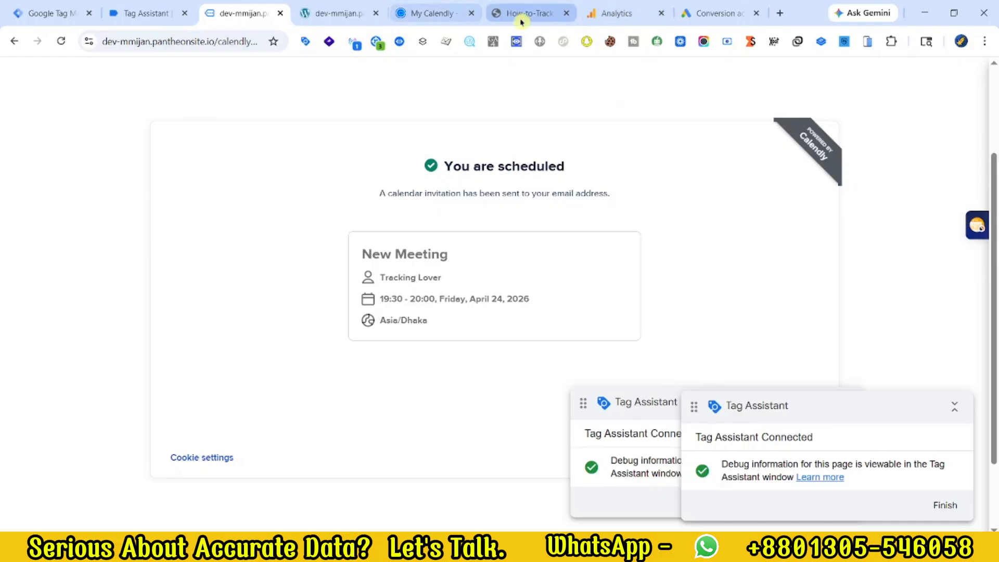
- Switch to the Google Analytics debug timeline and open the parameters of the latest generated_lead event
click(616, 13)
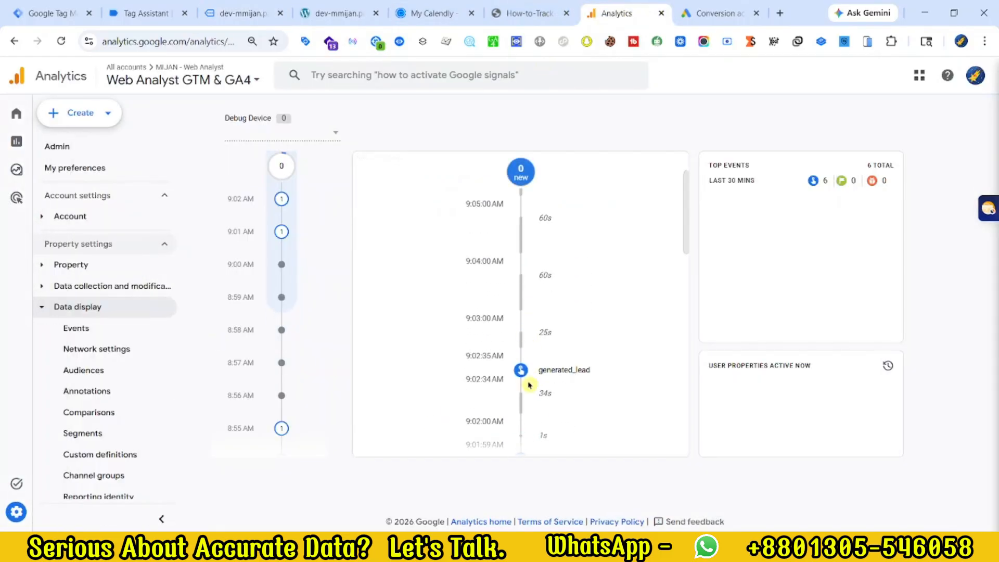
click(522, 306)
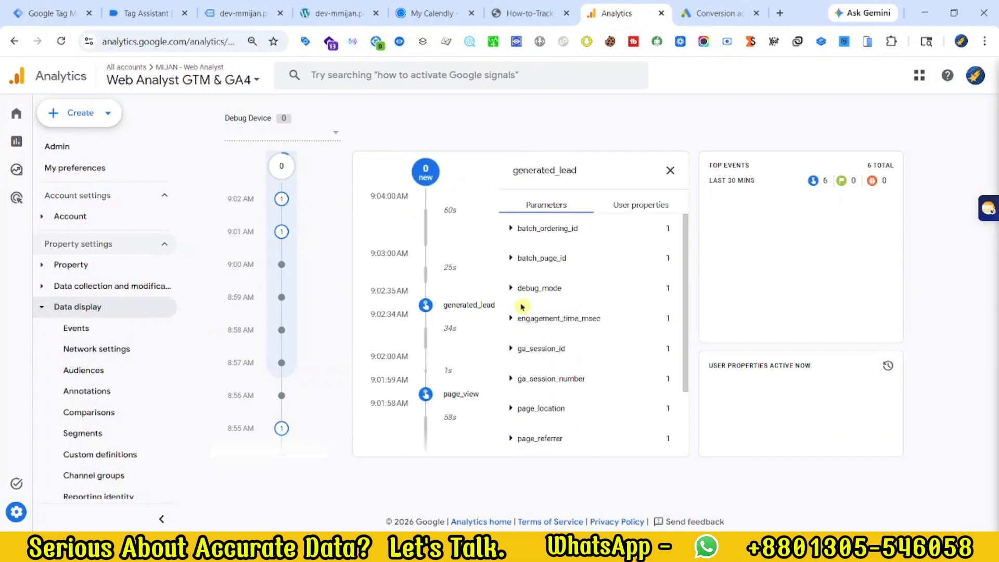
scroll(592, 318, down, 3)
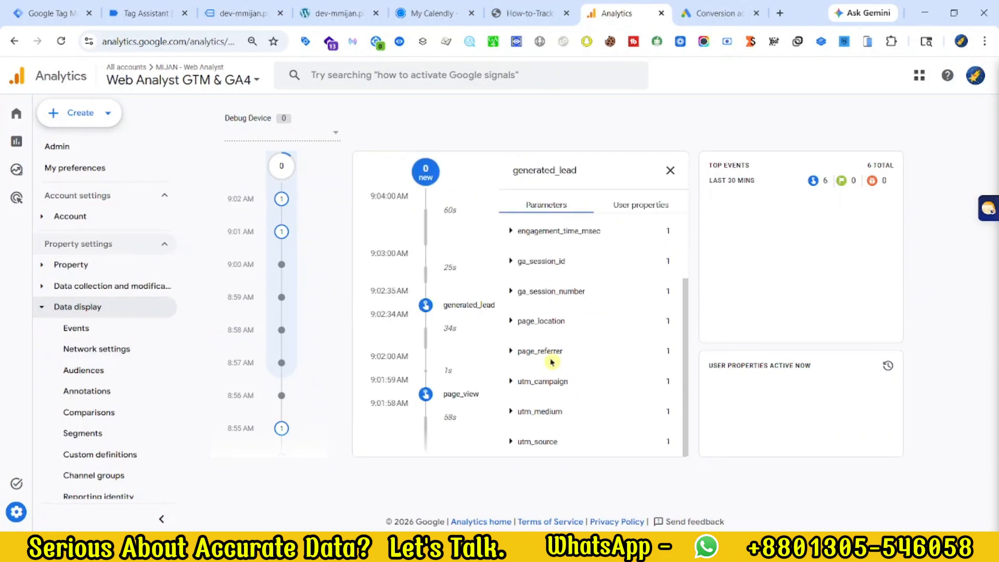
- Inspect the utm_campaign, utm_medium and utm_source parameters of the generated_lead event, then close its details
click(510, 381)
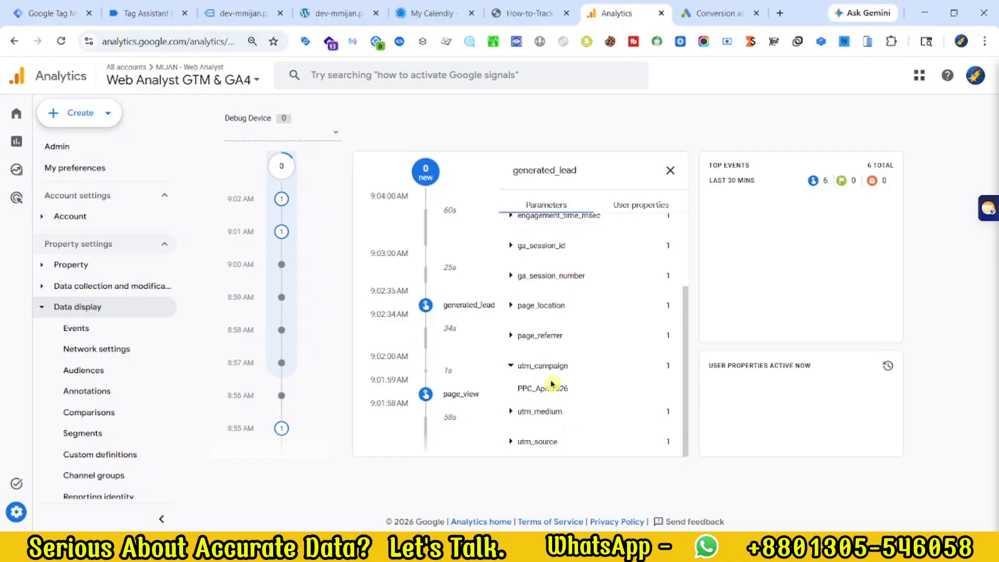
double_click(524, 388)
click(516, 420)
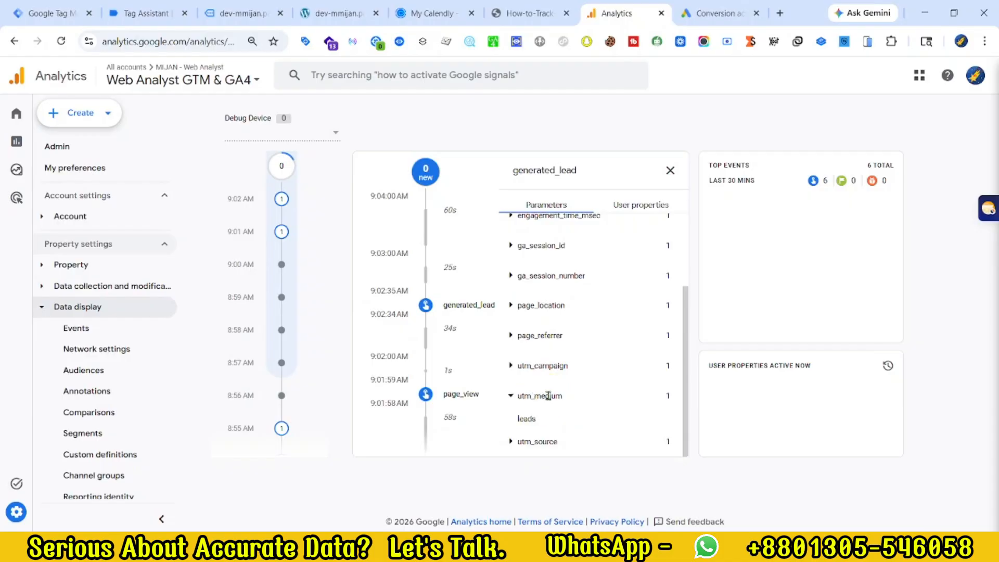
click(527, 439)
scroll(572, 415, up, 2)
scroll(582, 348, down, 1)
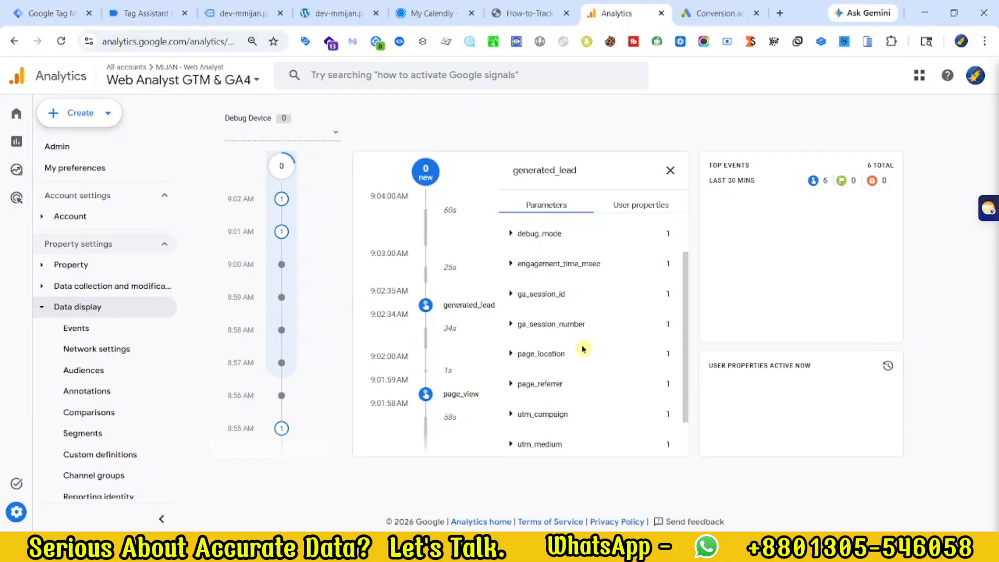
scroll(583, 348, up, 2)
click(670, 170)
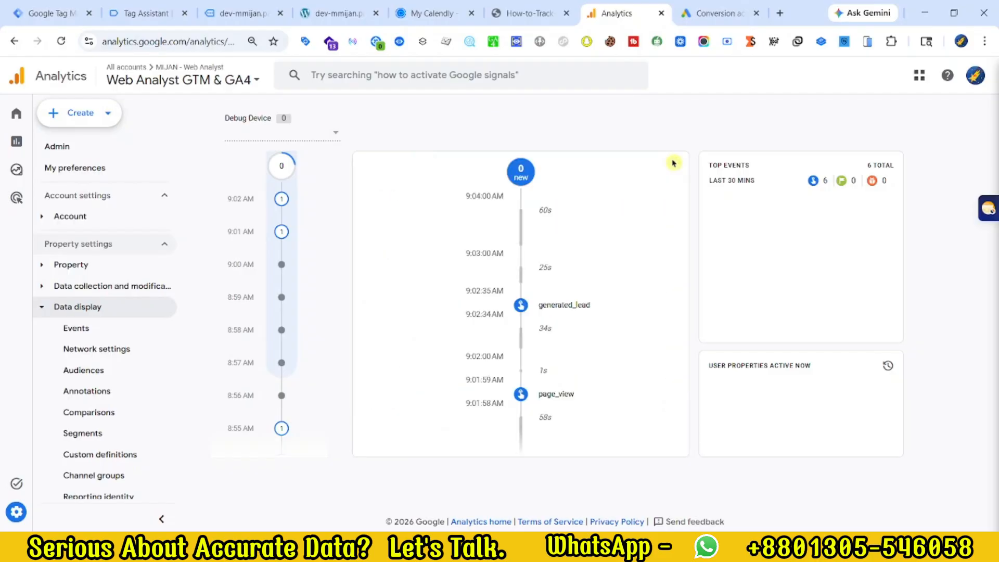
- Switch to Google Ads, expand the Submit lead form goal and examine the Calendly conversion action's source and status
click(710, 11)
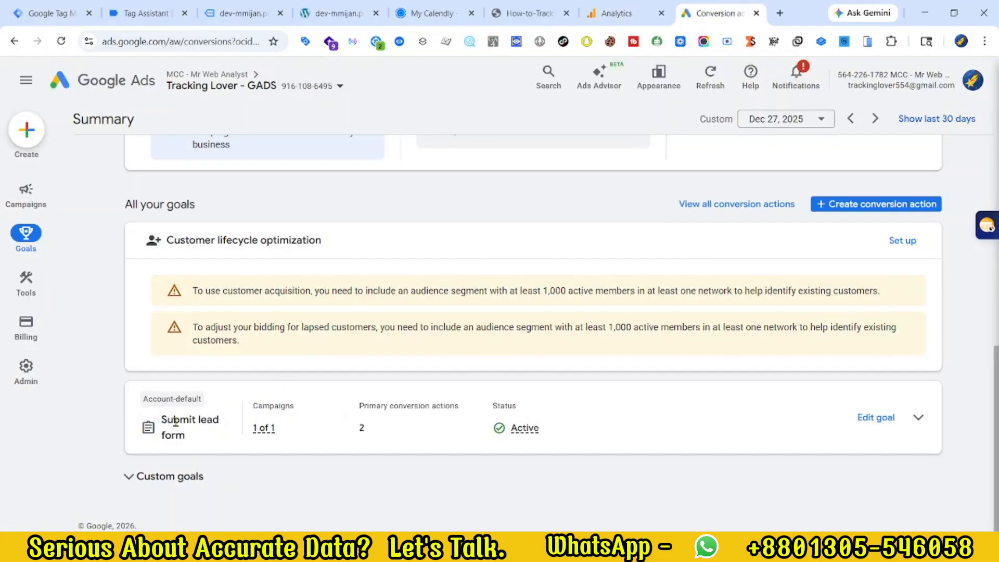
drag(162, 426, 217, 435)
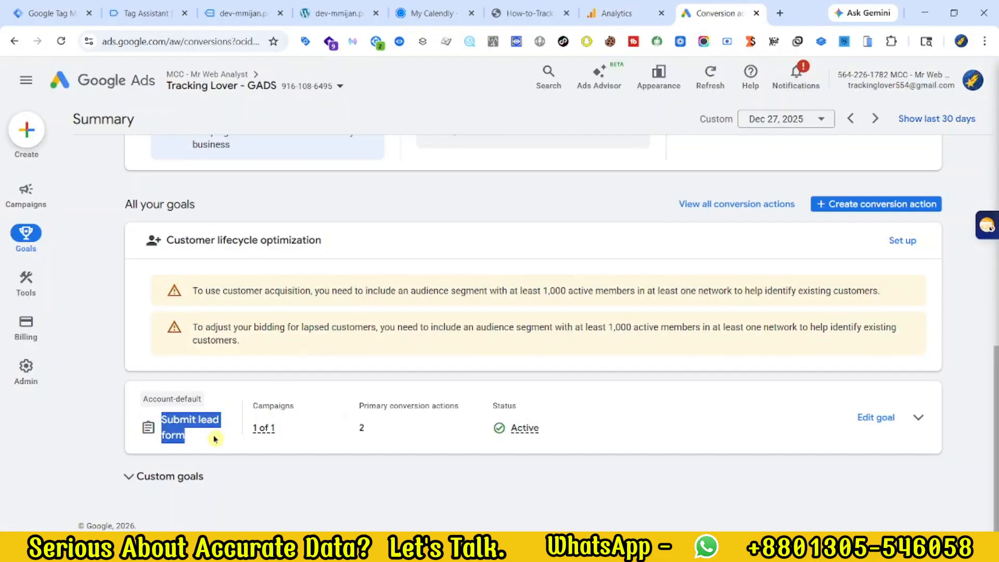
click(917, 419)
scroll(190, 398, down, 3)
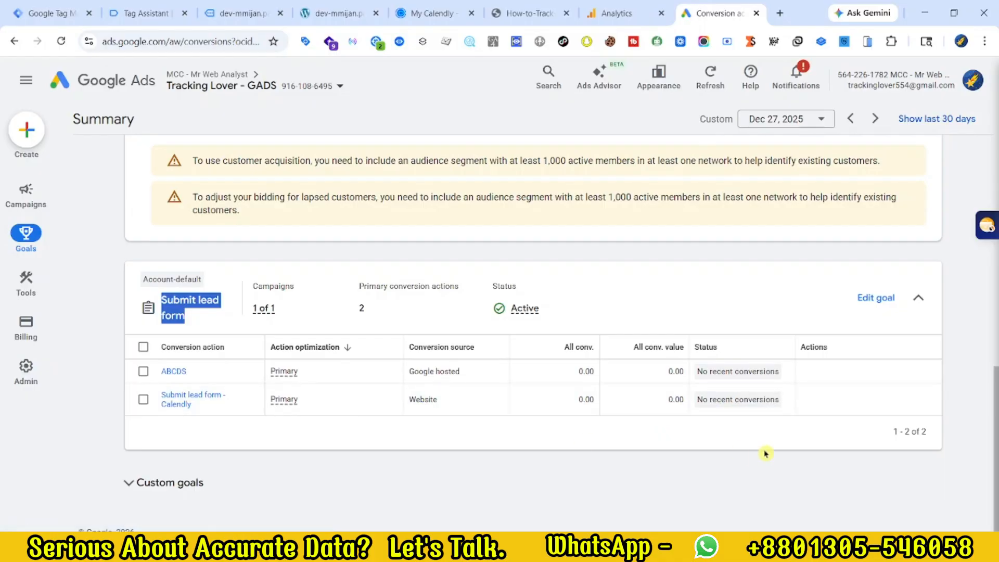
mouse_move(704, 402)
double_click(427, 400)
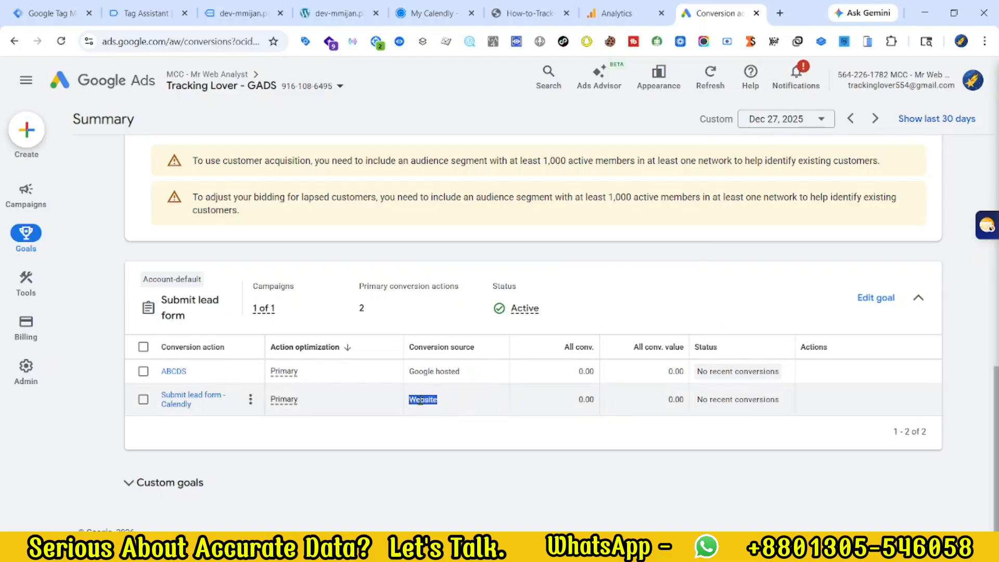
- Return to the website's Calendly booking page, reload it and highlight the New Meeting heading
click(458, 7)
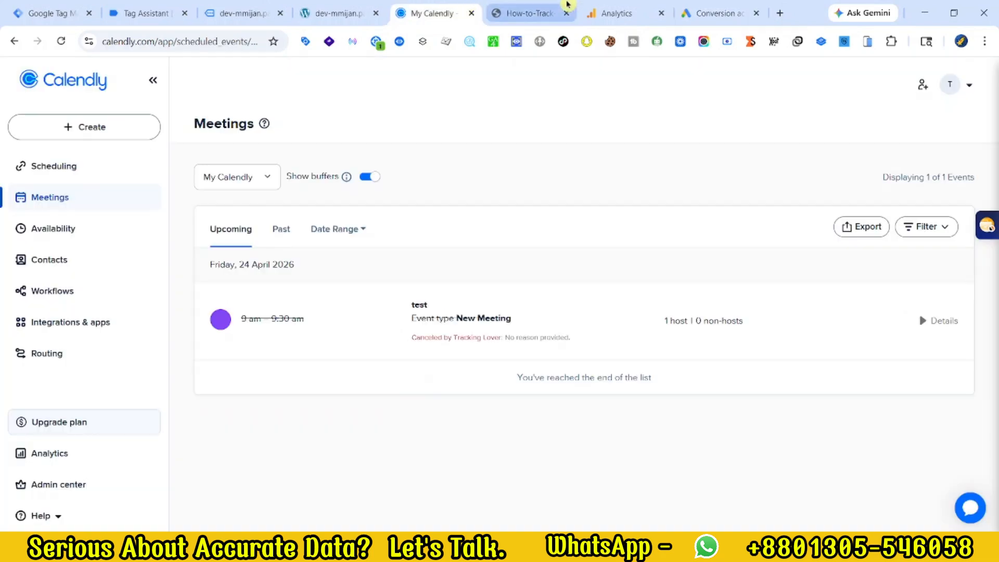
click(561, 9)
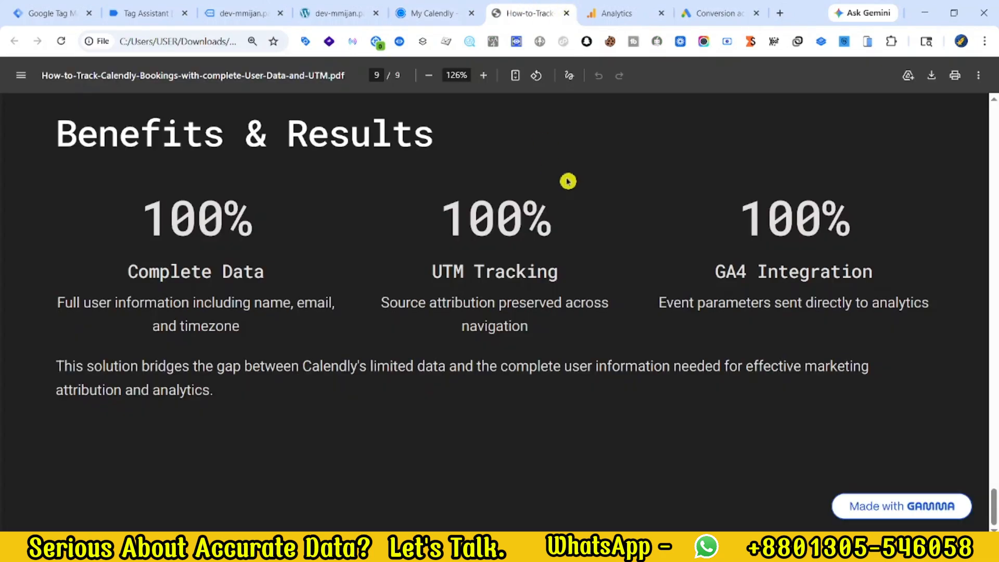
click(244, 13)
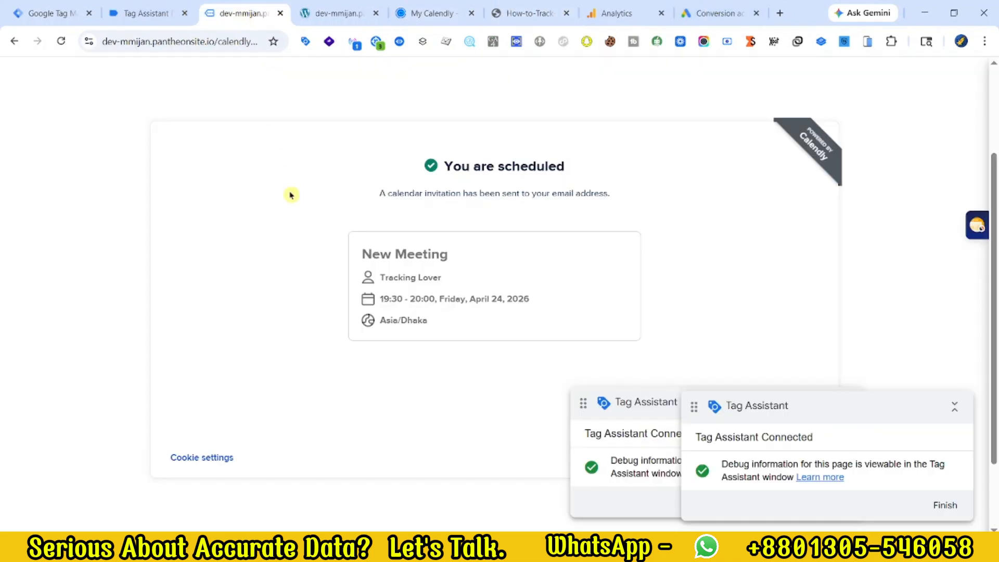
click(61, 41)
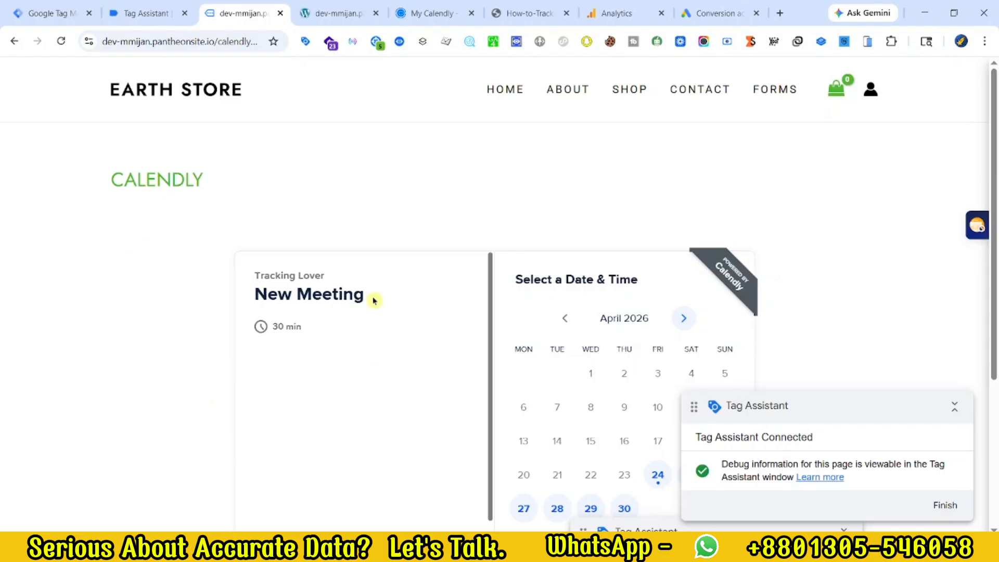
drag(375, 301, 245, 283)
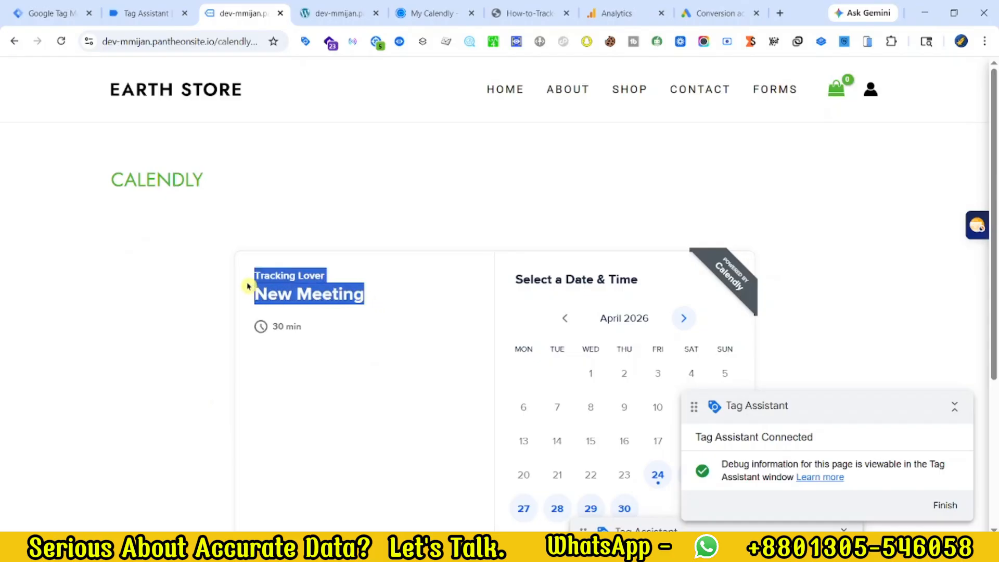